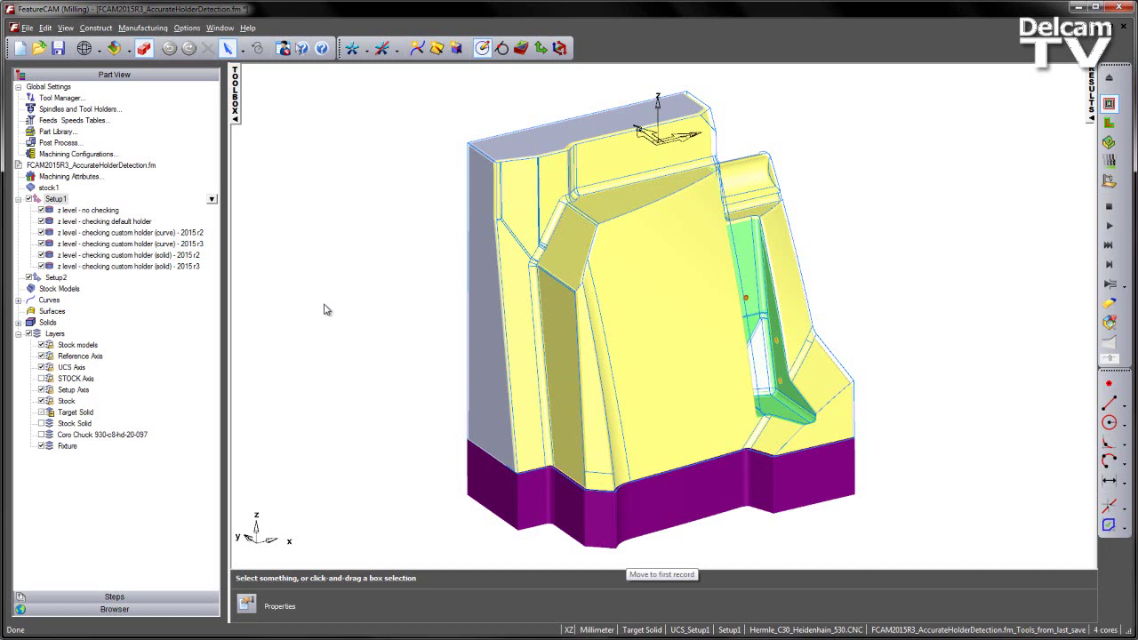
- Activate only the "z level - no checking" feature in Setup1 and run its centerline simulation
{"action": "left_click", "coordinate": [30, 199]}
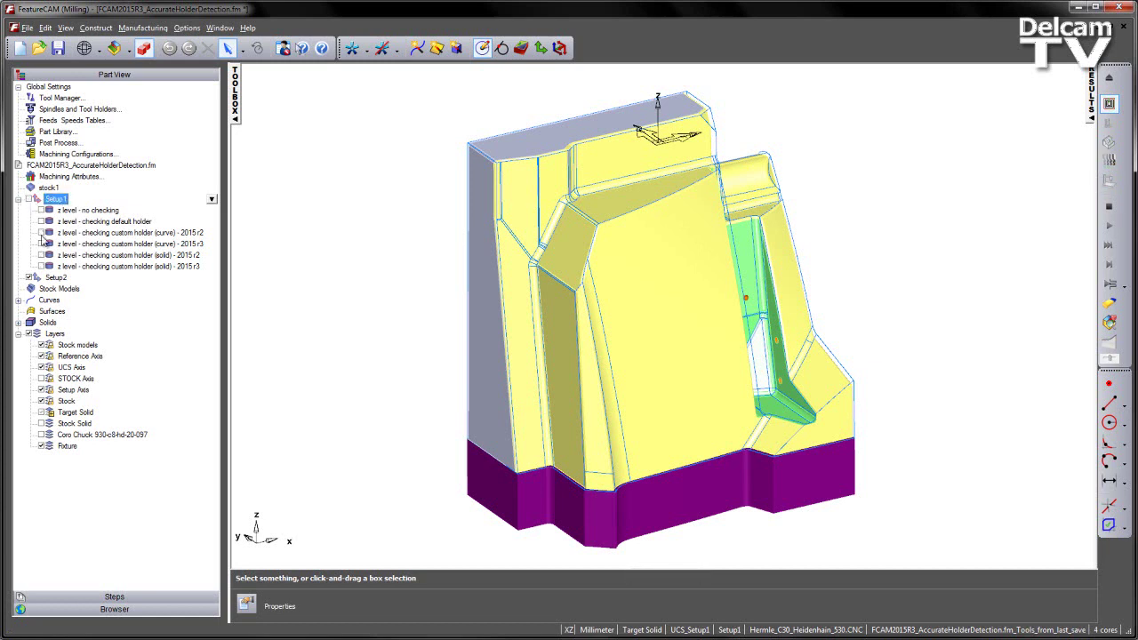
{"action": "left_click", "coordinate": [41, 209]}
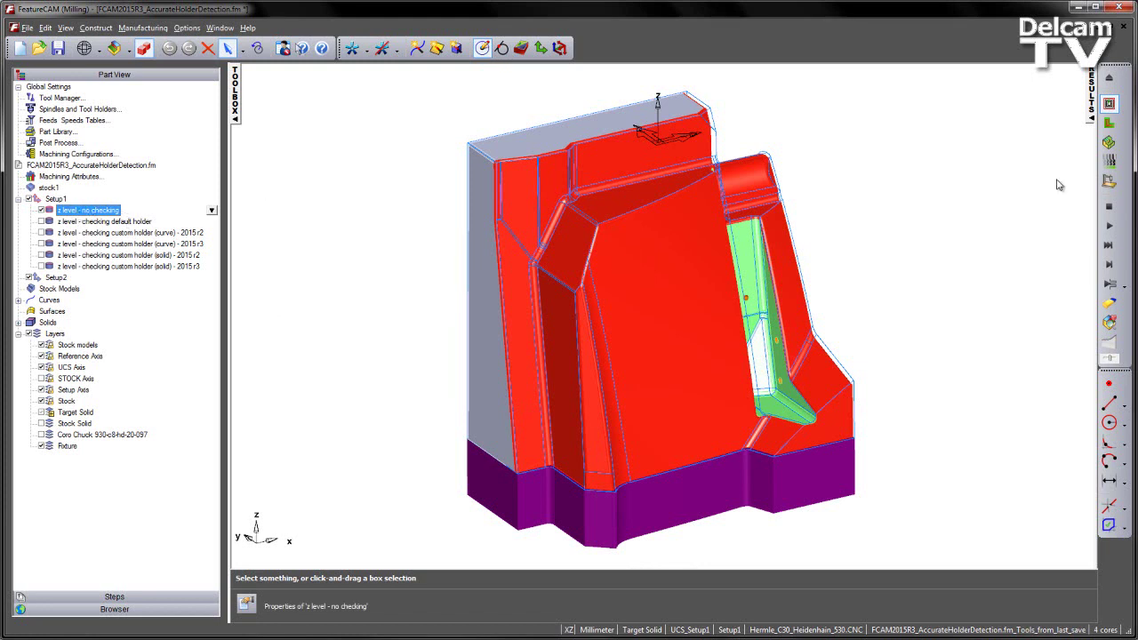
{"action": "left_click", "coordinate": [1110, 226]}
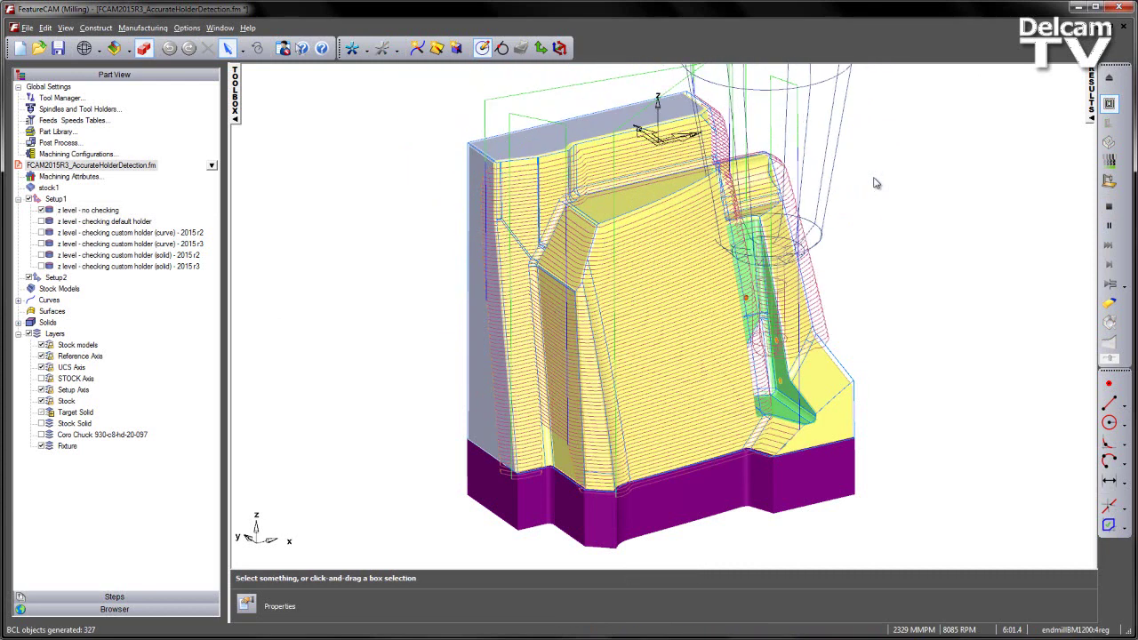
{"action": "middle_click_drag", "start_coordinate": [898, 220], "coordinate": [454, 325]}
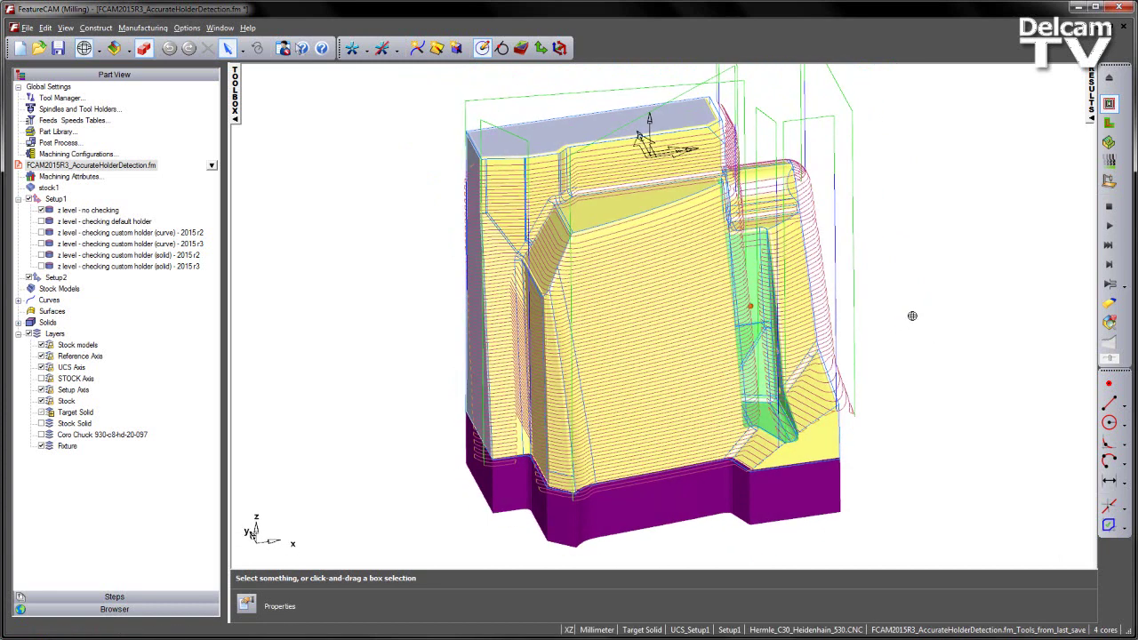
- Review the 2D/3D shaded simulation options, including the pause on gouge settings, without changing them
{"action": "left_click", "coordinate": [195, 31]}
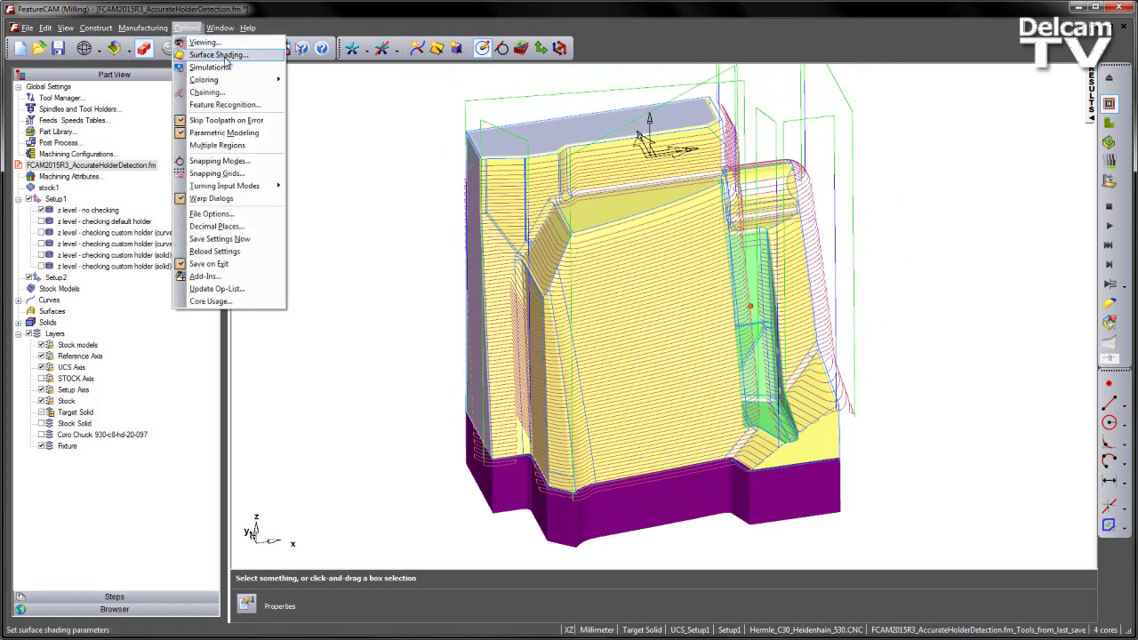
{"action": "left_click", "coordinate": [226, 69]}
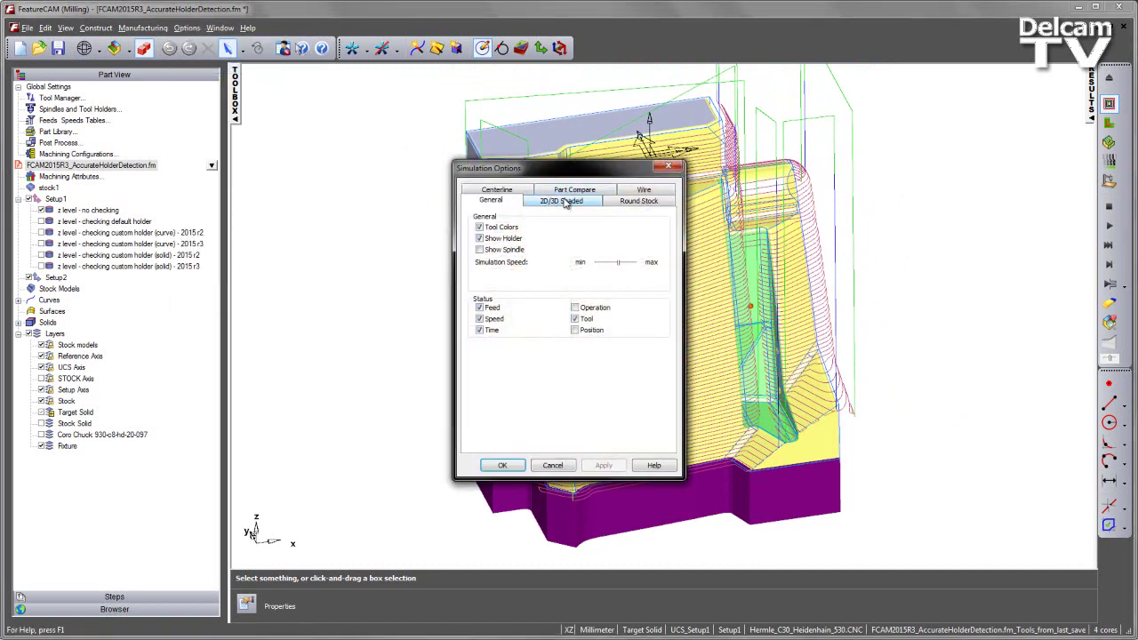
{"action": "left_click", "coordinate": [566, 201]}
{"action": "left_click_drag", "start_coordinate": [569, 175], "coordinate": [376, 158]}
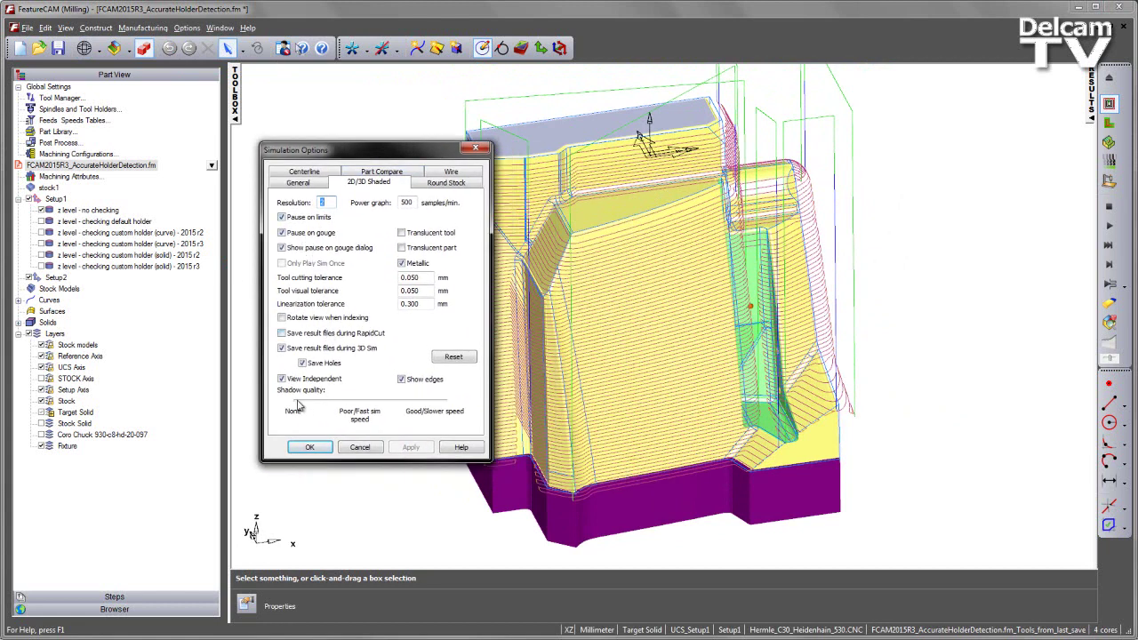
{"action": "left_click", "coordinate": [360, 448]}
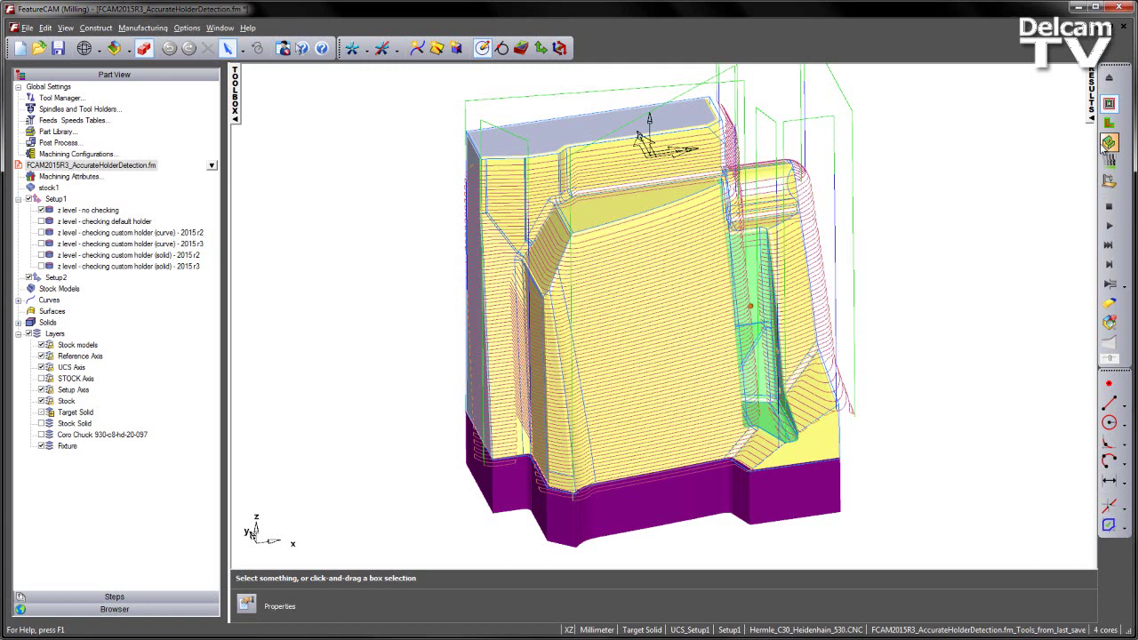
- Run the 3D simulation of the no-checking toolpath, inspect the holder at the possible gouge, and stop the simulation
{"action": "left_click", "coordinate": [1109, 226]}
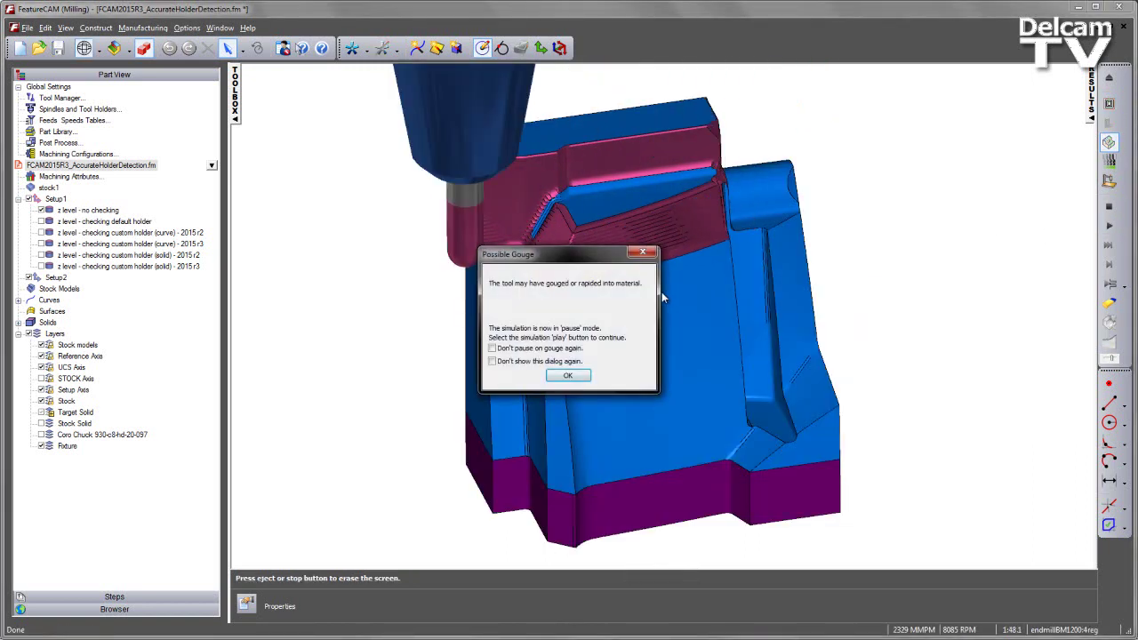
{"action": "left_click", "coordinate": [567, 375]}
{"action": "left_click", "coordinate": [1109, 228]}
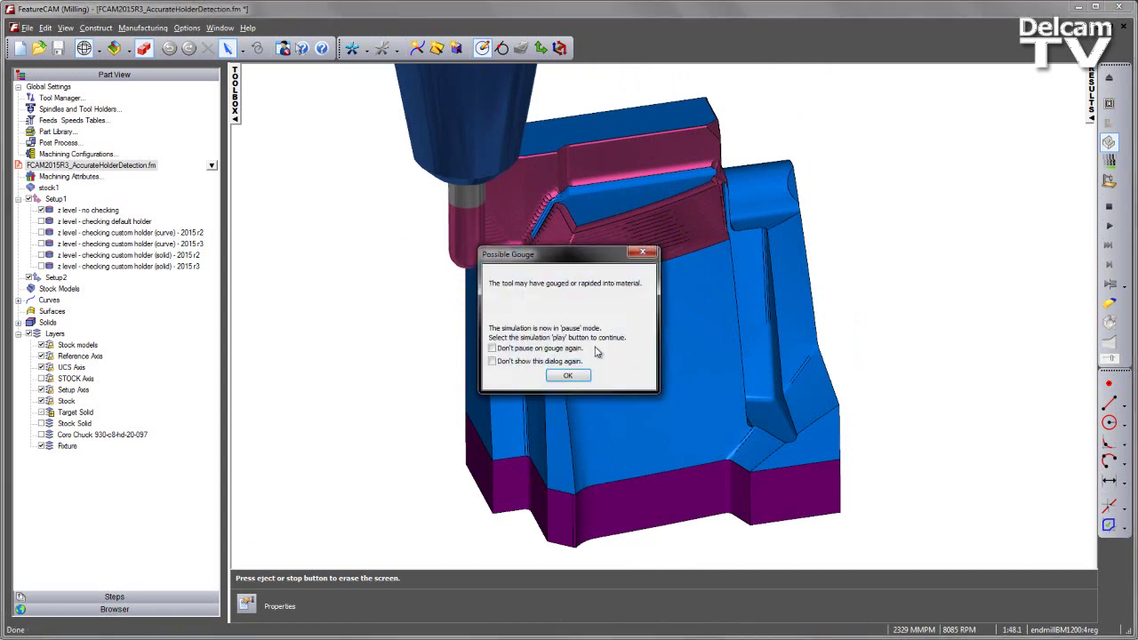
{"action": "left_click", "coordinate": [567, 374]}
{"action": "middle_click_drag", "start_coordinate": [534, 338], "coordinate": [694, 320]}
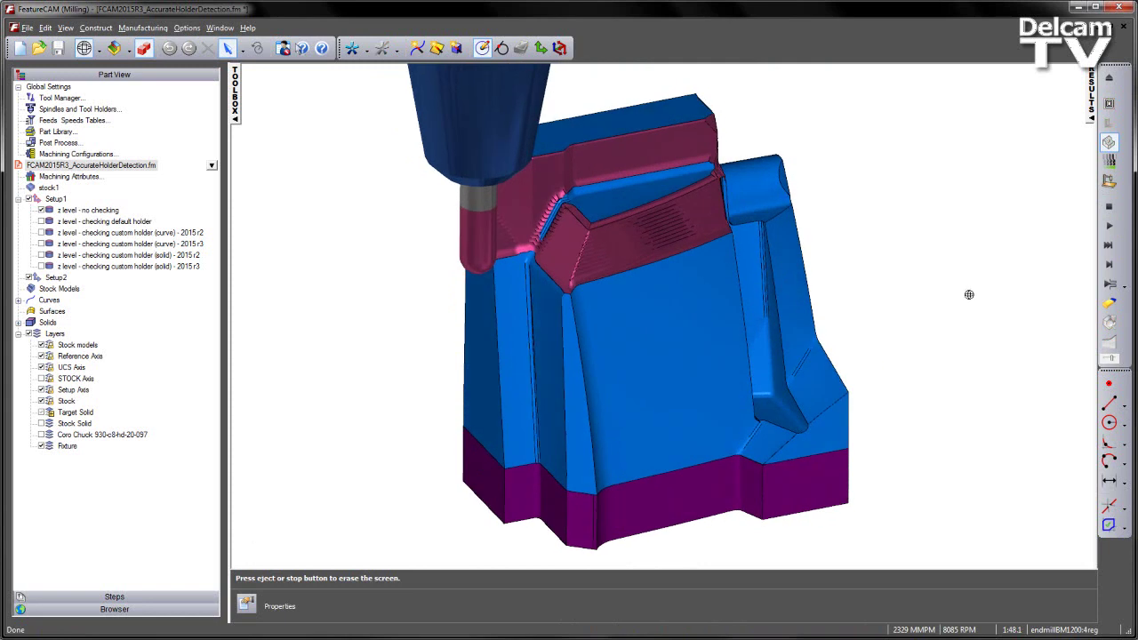
{"action": "left_click", "coordinate": [1109, 207]}
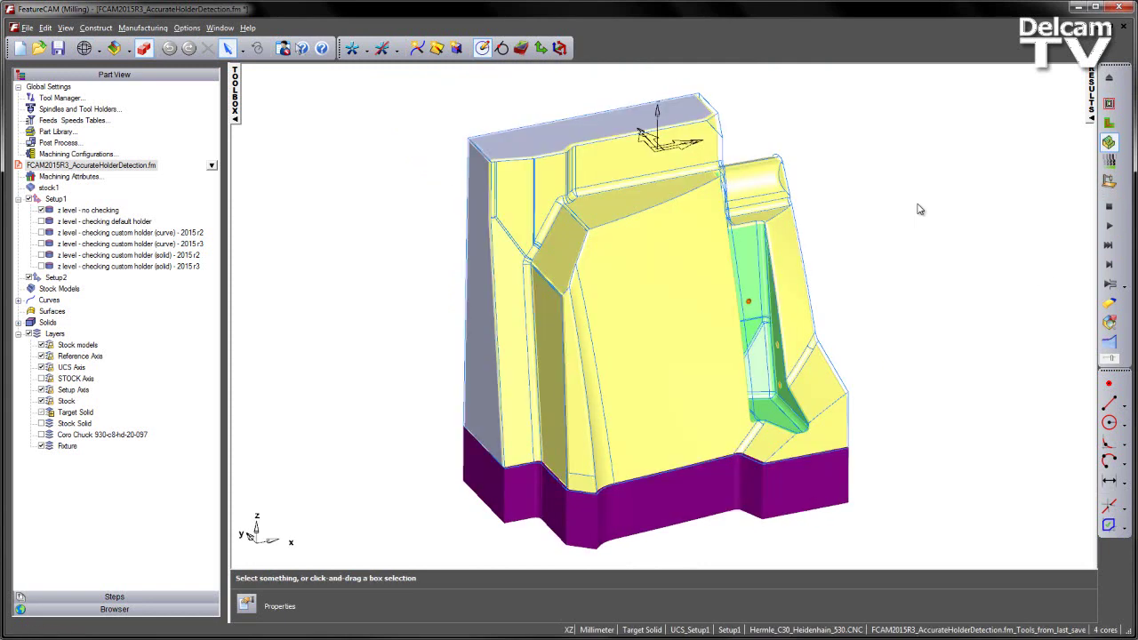
- Activate "z level - checking default holder" in place of the no-checking feature and review its z level holder collision clipping setting
{"action": "left_click", "coordinate": [42, 222]}
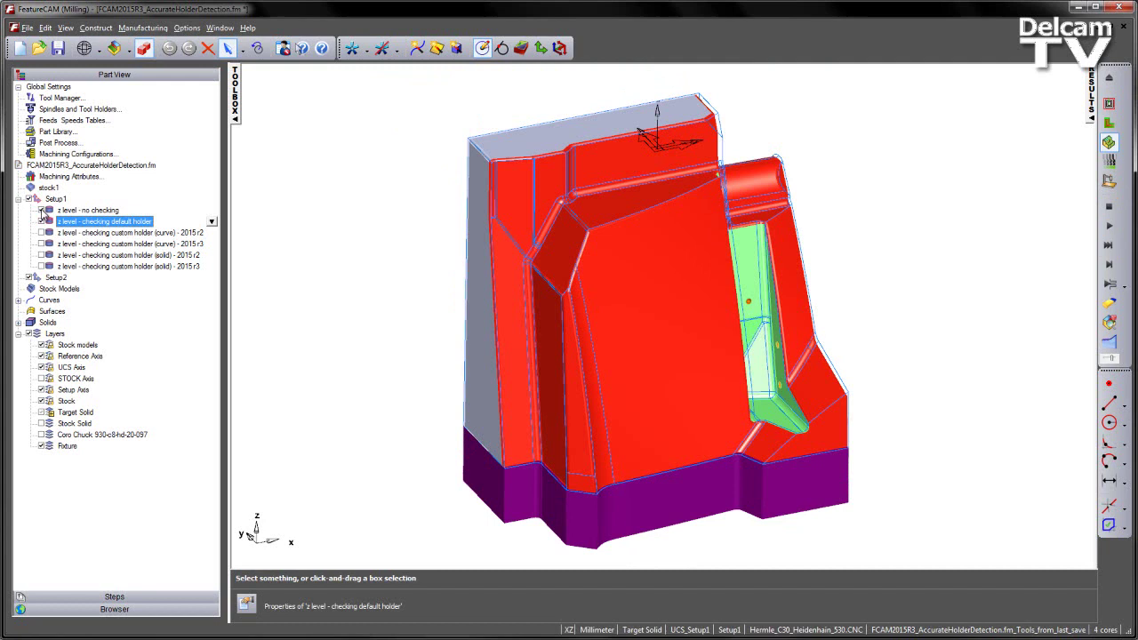
{"action": "left_click", "coordinate": [48, 210]}
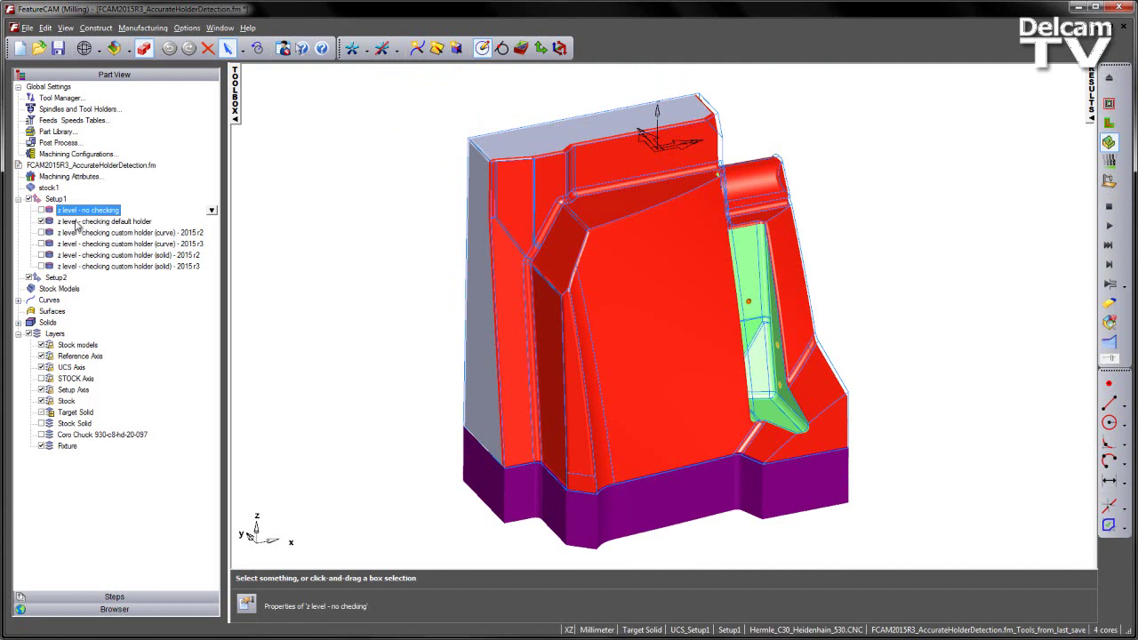
{"action": "double_click", "coordinate": [76, 222]}
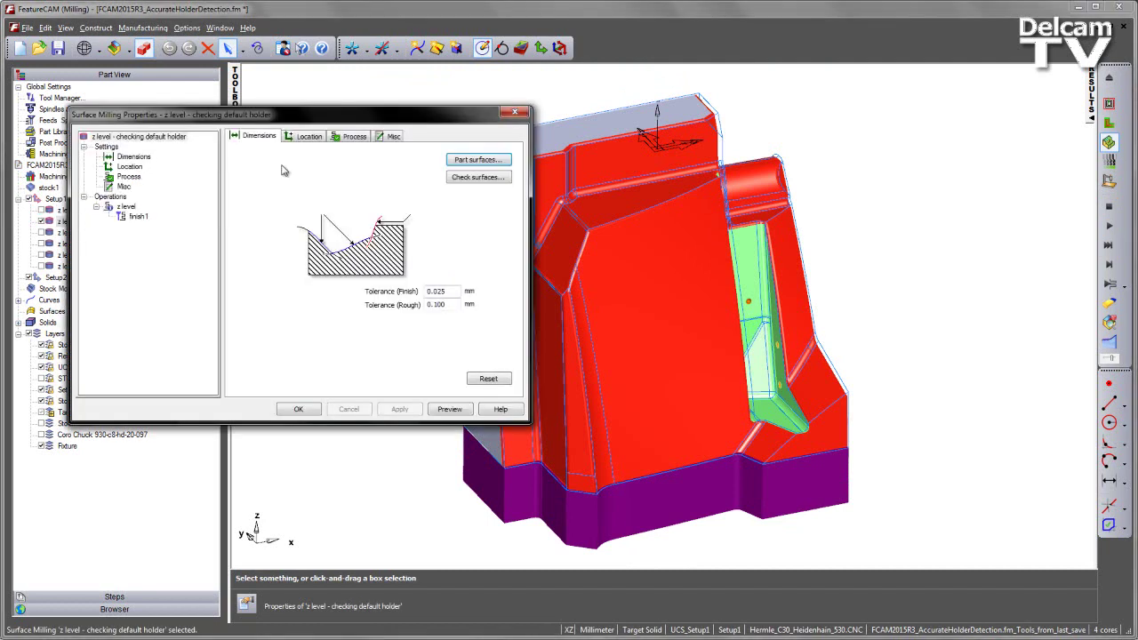
{"action": "left_click", "coordinate": [127, 206]}
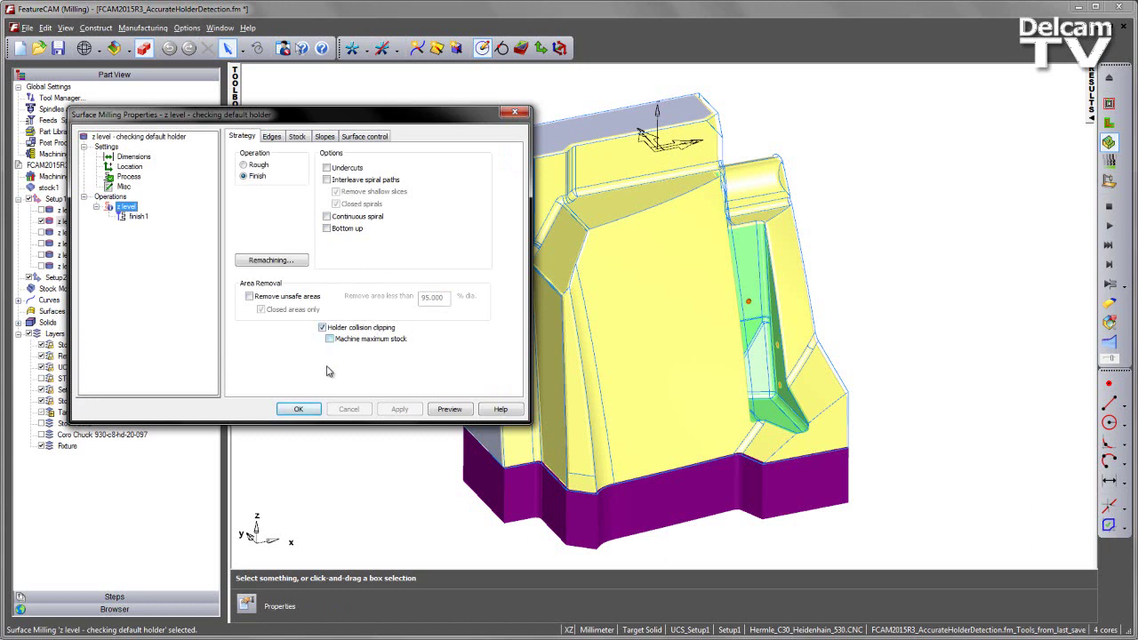
{"action": "left_click", "coordinate": [299, 409]}
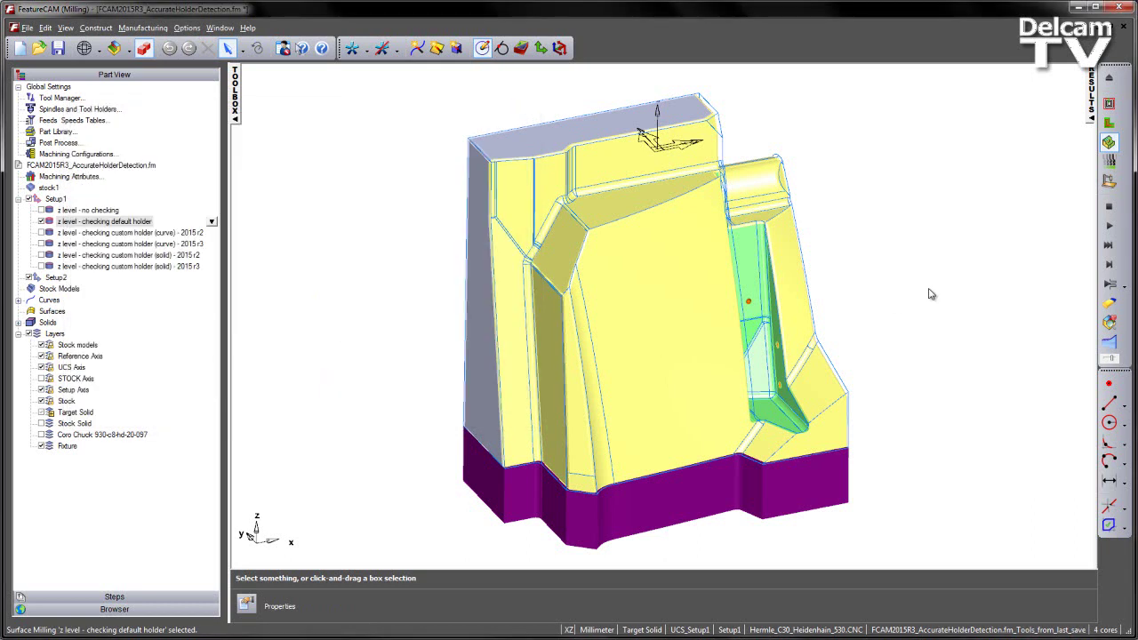
- Simulate the default-holder toolpath in centerline and 3D modes, inspect the machined part, and stop the simulation
{"action": "left_click", "coordinate": [1109, 103]}
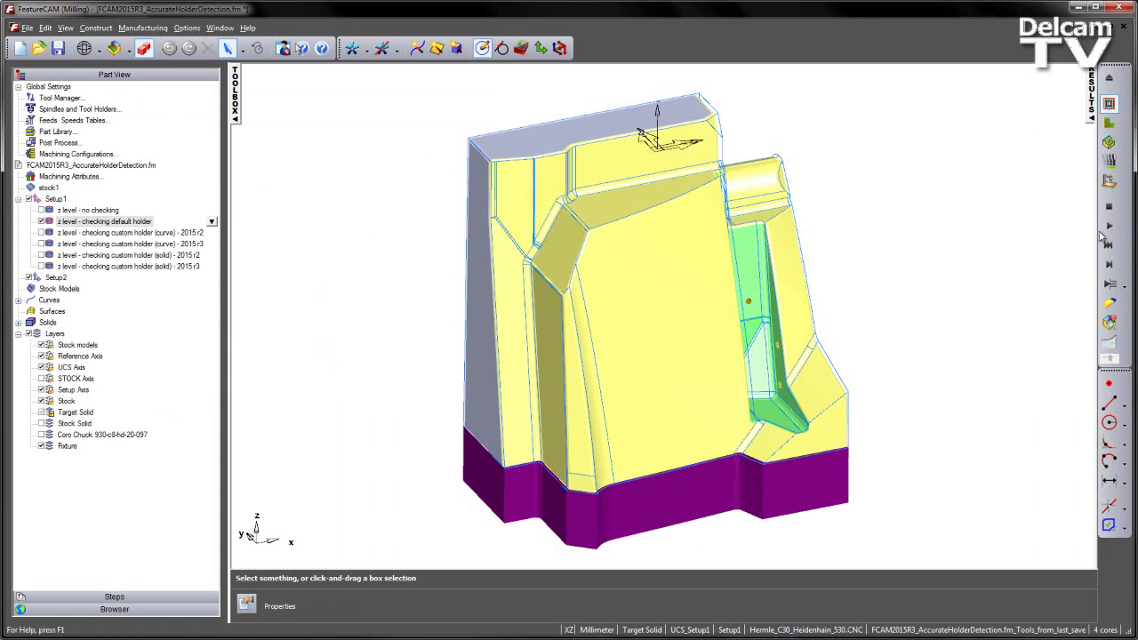
{"action": "left_click", "coordinate": [1109, 225]}
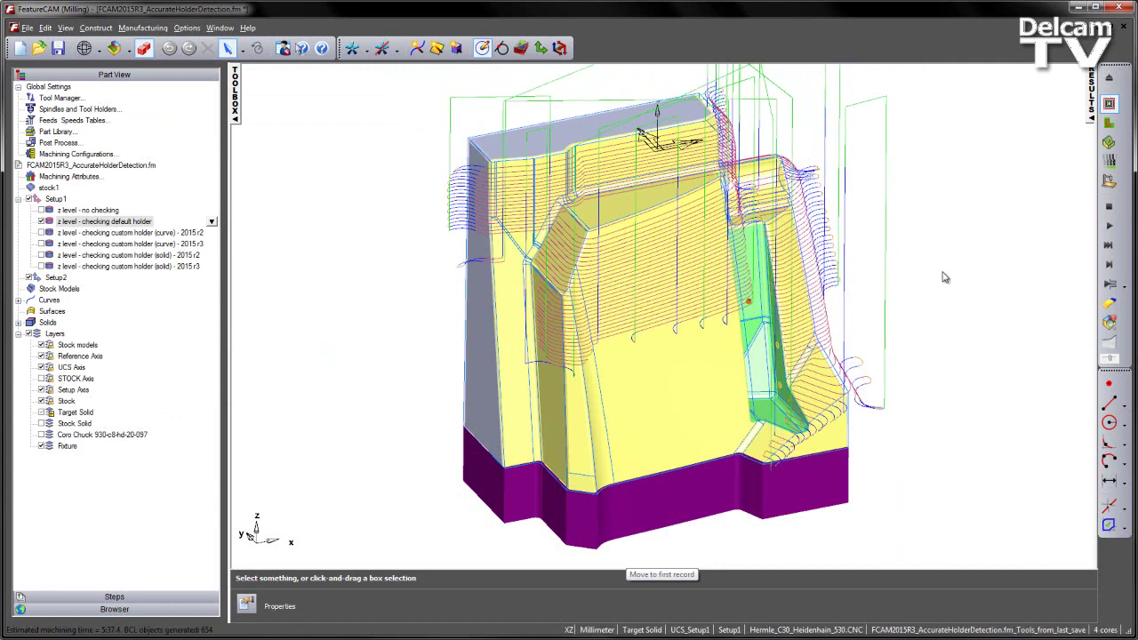
{"action": "left_click", "coordinate": [1109, 142]}
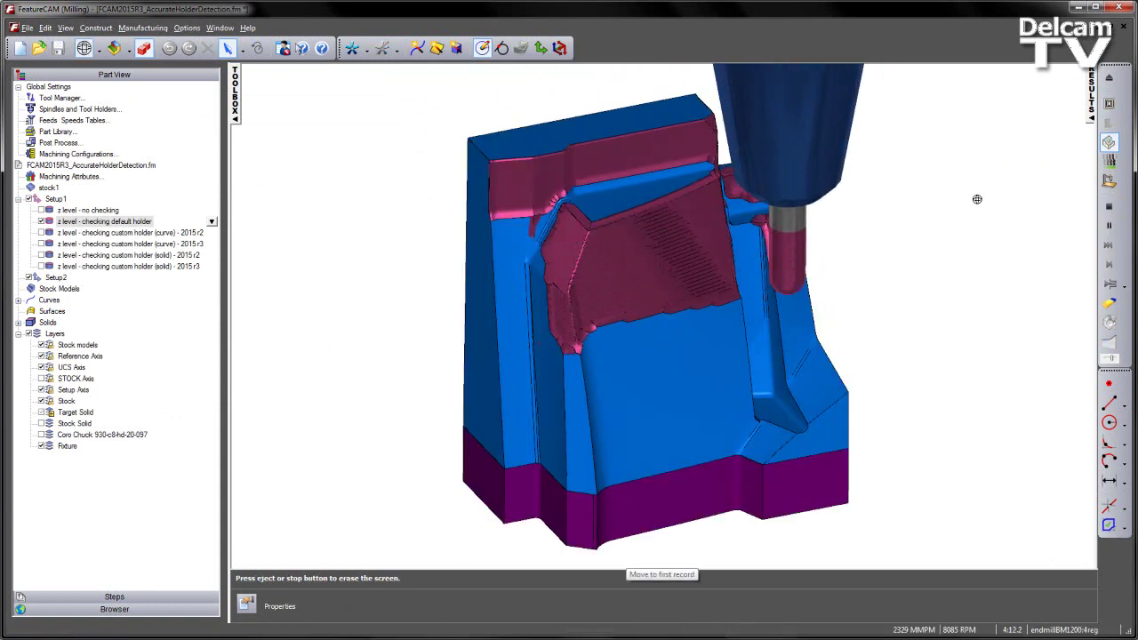
{"action": "middle_click_drag", "start_coordinate": [978, 199], "coordinate": [959, 288]}
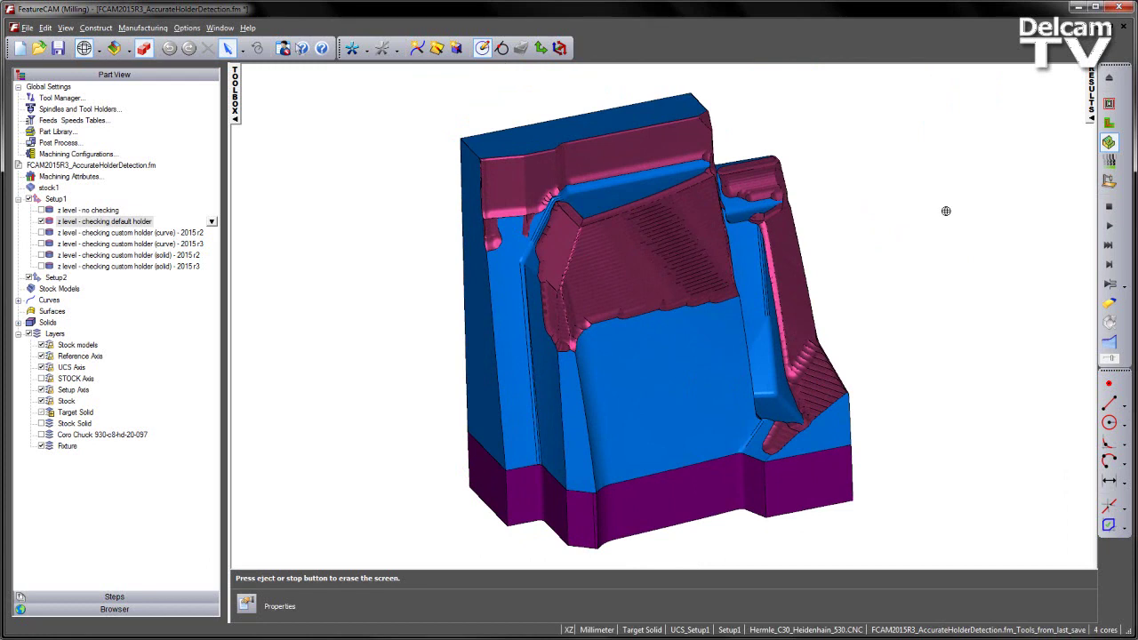
{"action": "left_click", "coordinate": [1108, 205]}
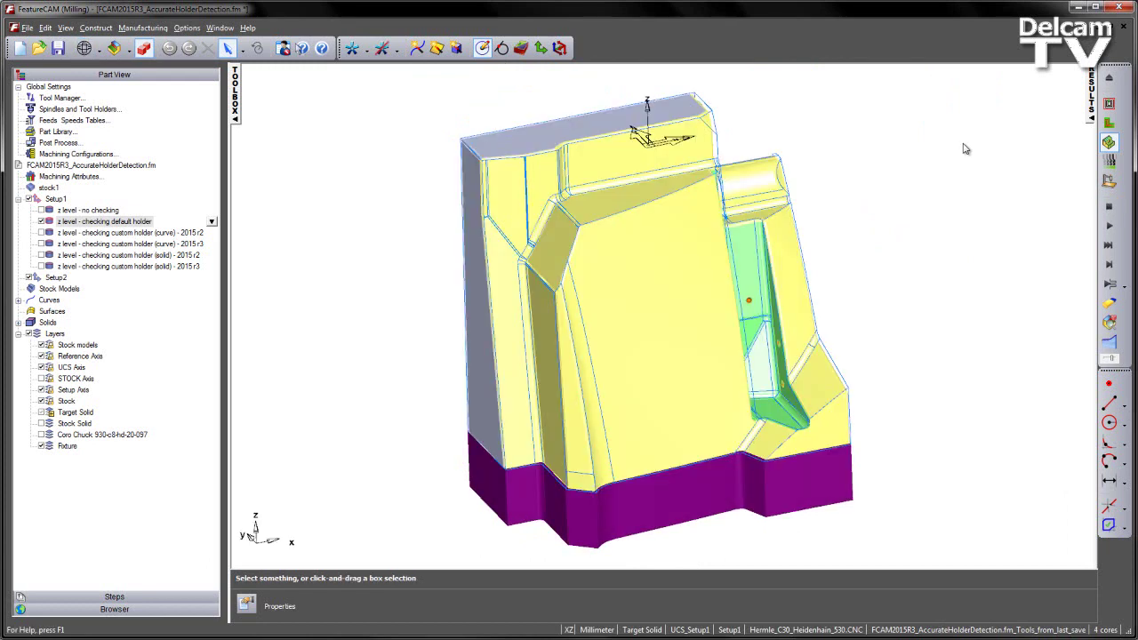
- Activate only "z level - checking custom holder (curve) - 2015 r2" and show the Coro Chuck 930-c8-hd-20-097 layer with its solid shaded
{"action": "left_click", "coordinate": [46, 231]}
{"action": "left_click", "coordinate": [42, 232]}
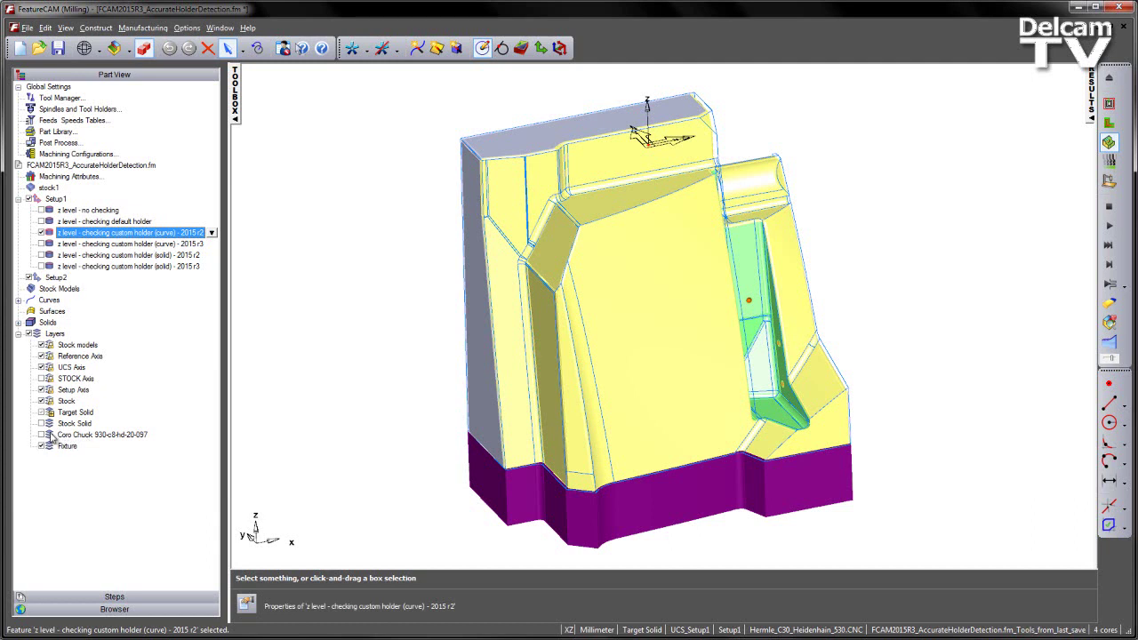
{"action": "left_click", "coordinate": [41, 435]}
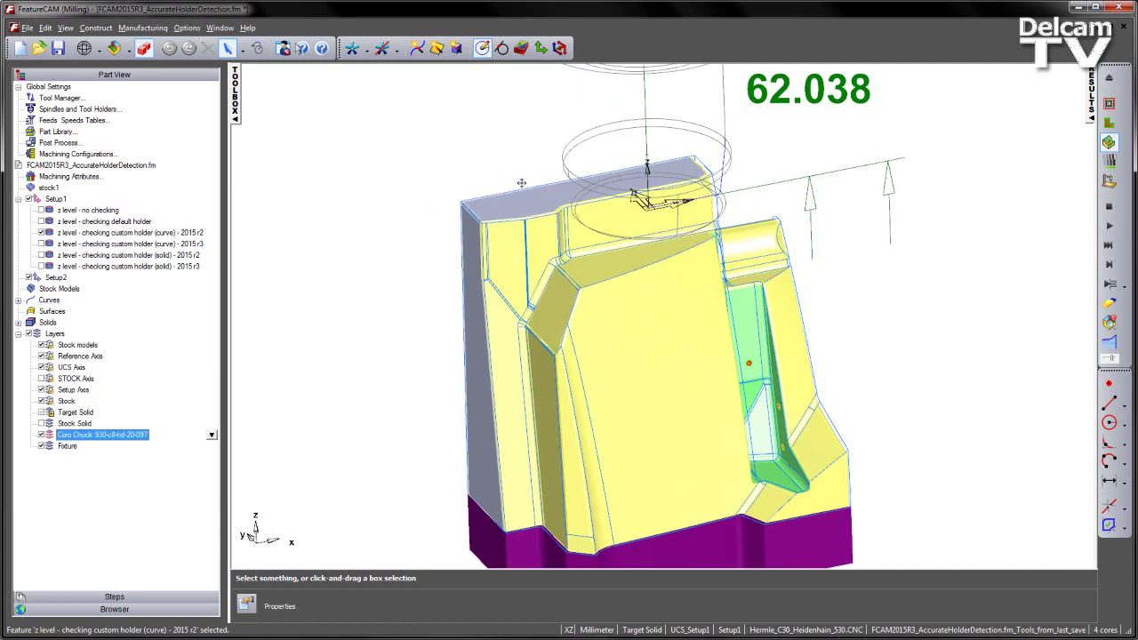
{"action": "scroll", "coordinate": [519, 199], "scroll_direction": "down", "scroll_amount": 2}
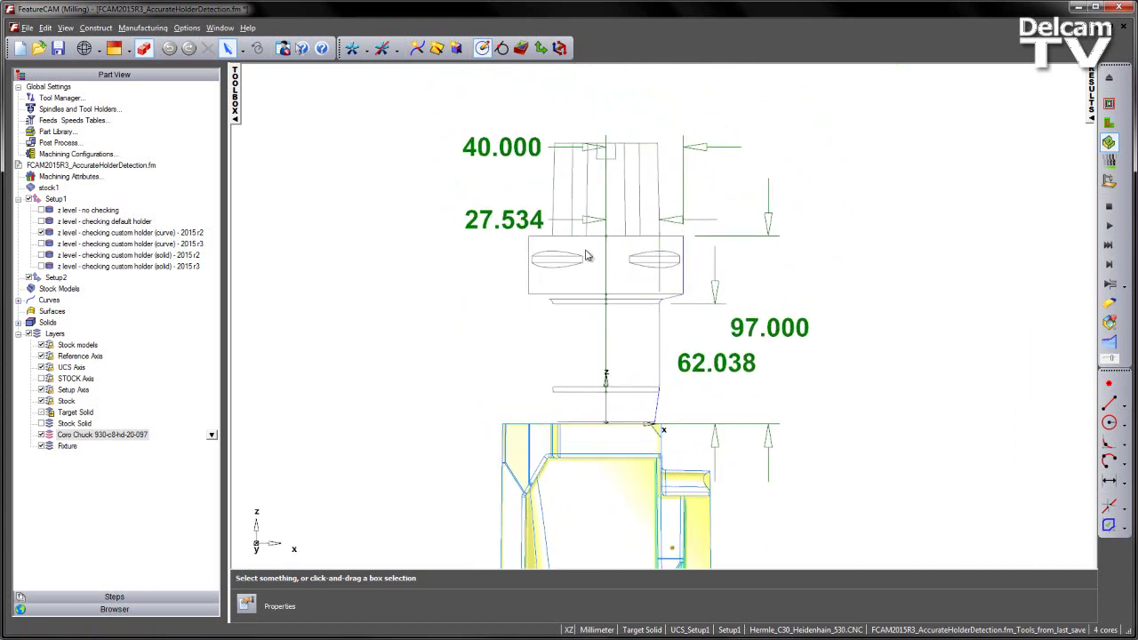
{"action": "left_click", "coordinate": [143, 48]}
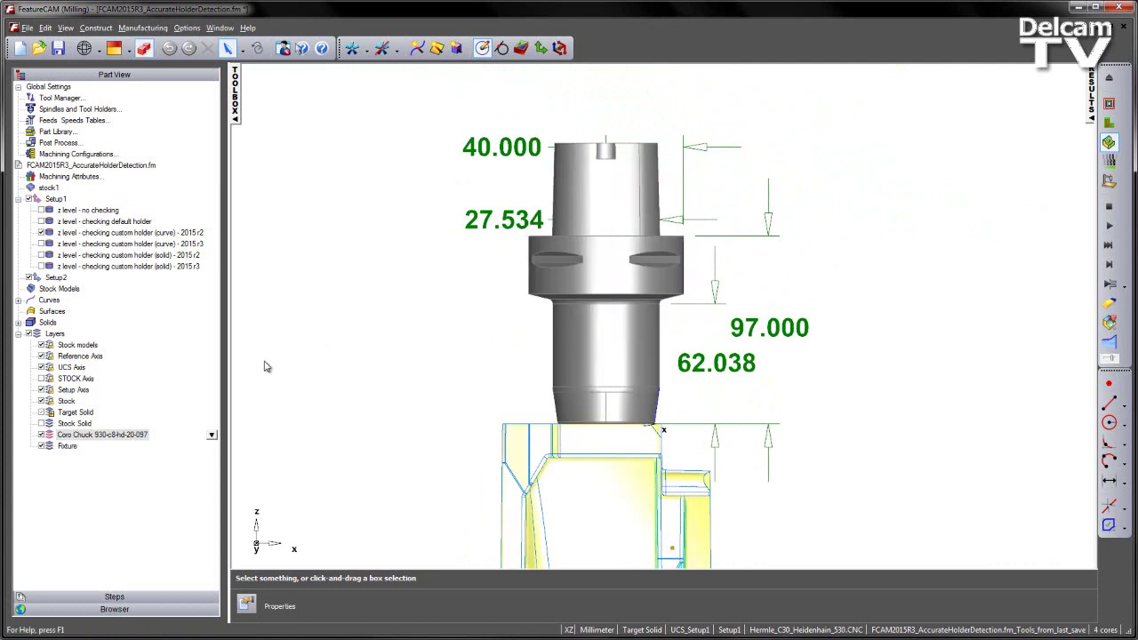
- Remove the Coro Chuck holder solid from view, leaving its profile curve and dimensions displayed
{"action": "left_click", "coordinate": [531, 287]}
{"action": "key", "text": "Delete"}
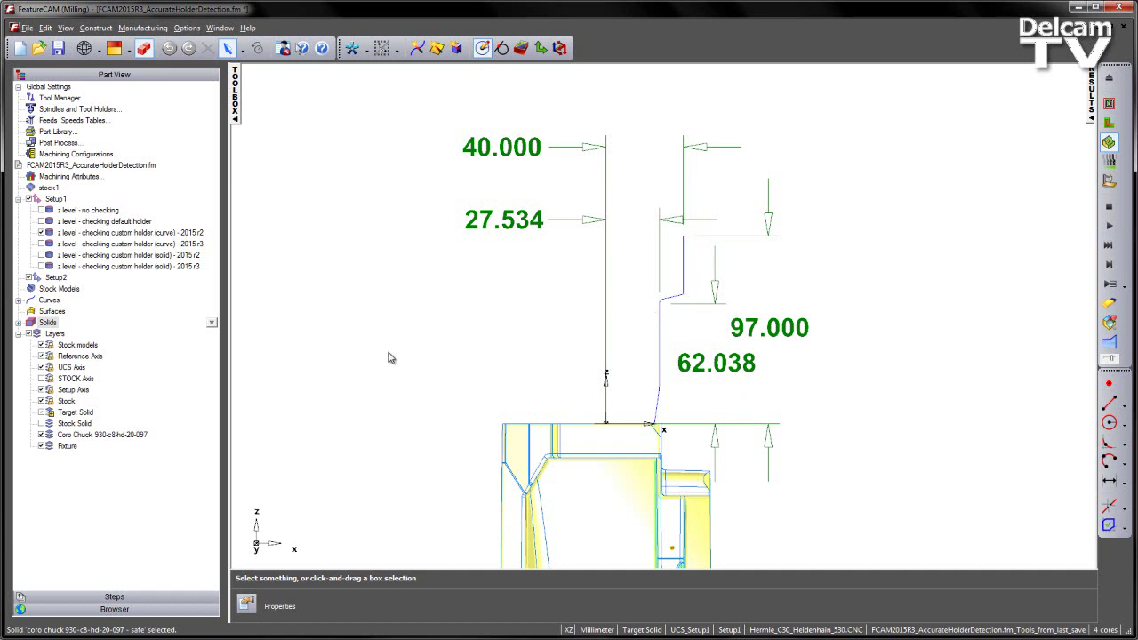
{"action": "middle_click_drag", "start_coordinate": [397, 356], "coordinate": [562, 349]}
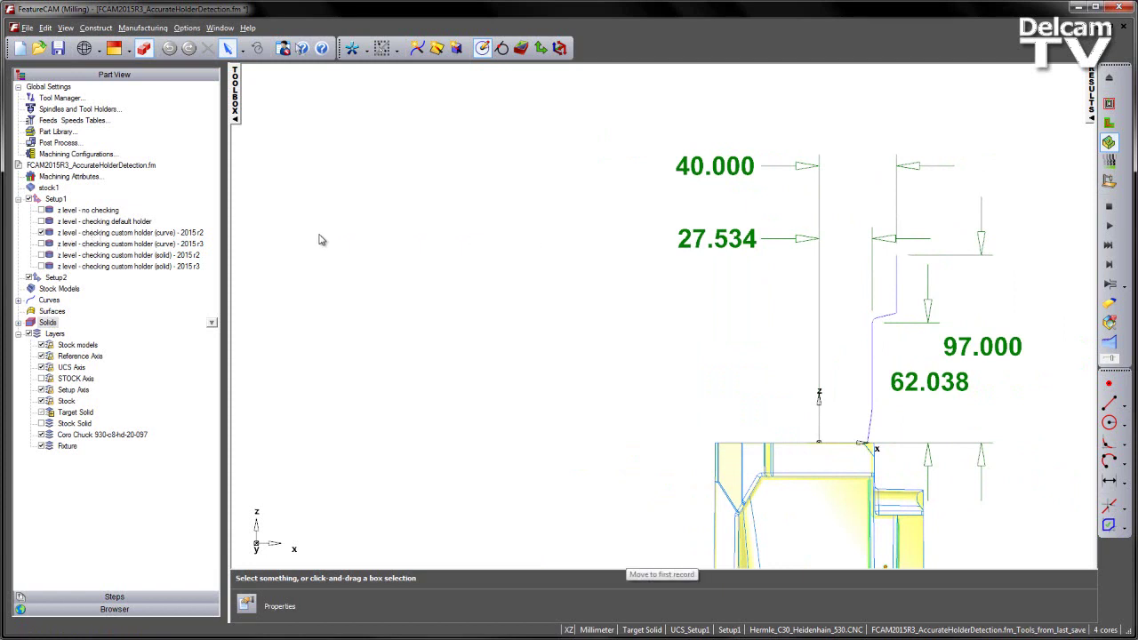
- Enable the other three custom holder features and compare the 2015 r2 and 2015 r3 curve versions in the feature list
{"action": "left_click", "coordinate": [41, 243]}
{"action": "left_click", "coordinate": [41, 255]}
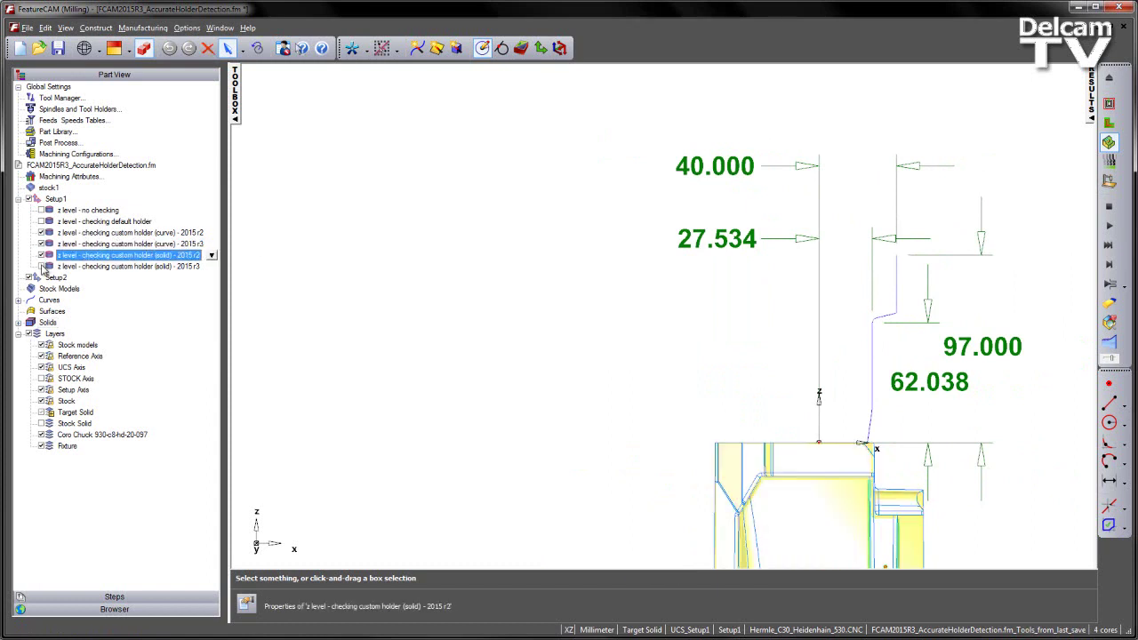
{"action": "left_click", "coordinate": [41, 266]}
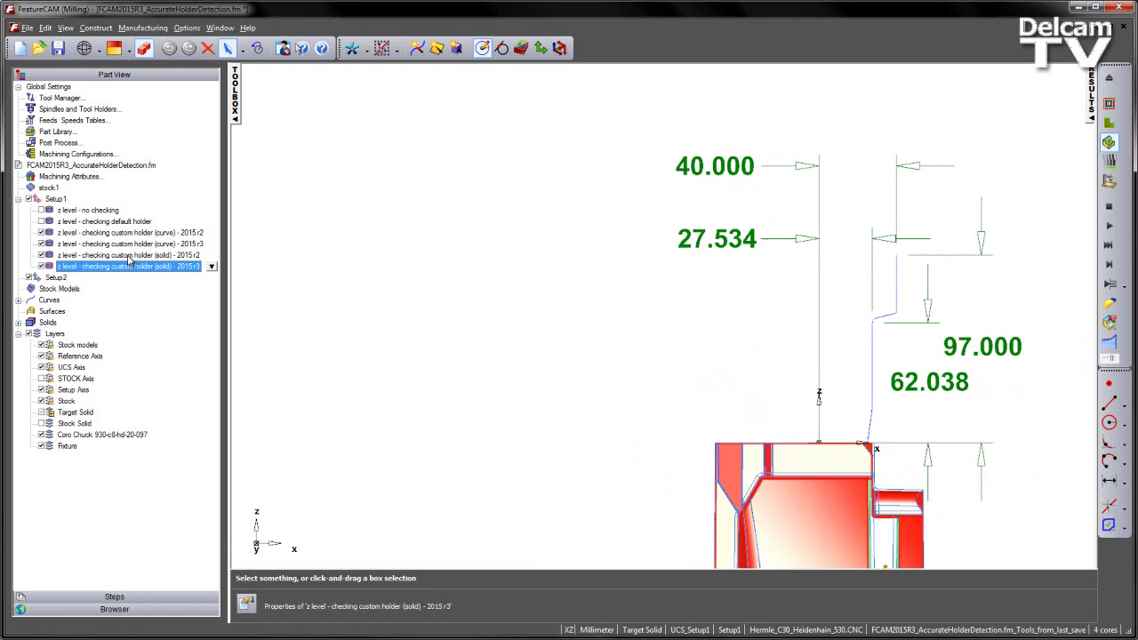
{"action": "left_click", "coordinate": [145, 233]}
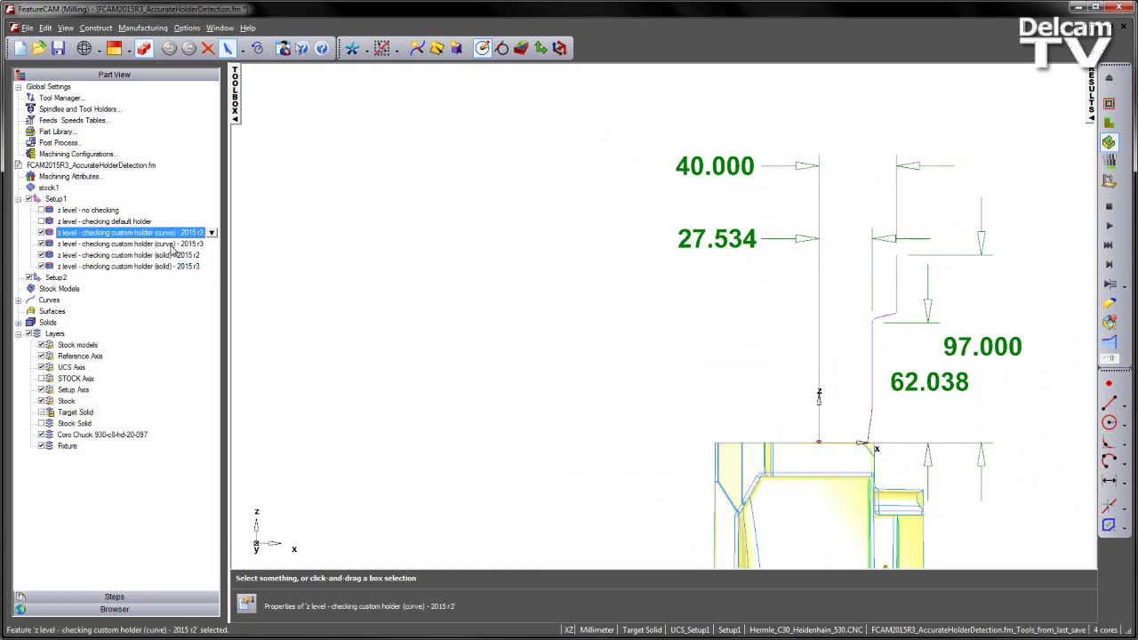
{"action": "left_click", "coordinate": [118, 236]}
{"action": "left_click", "coordinate": [81, 246]}
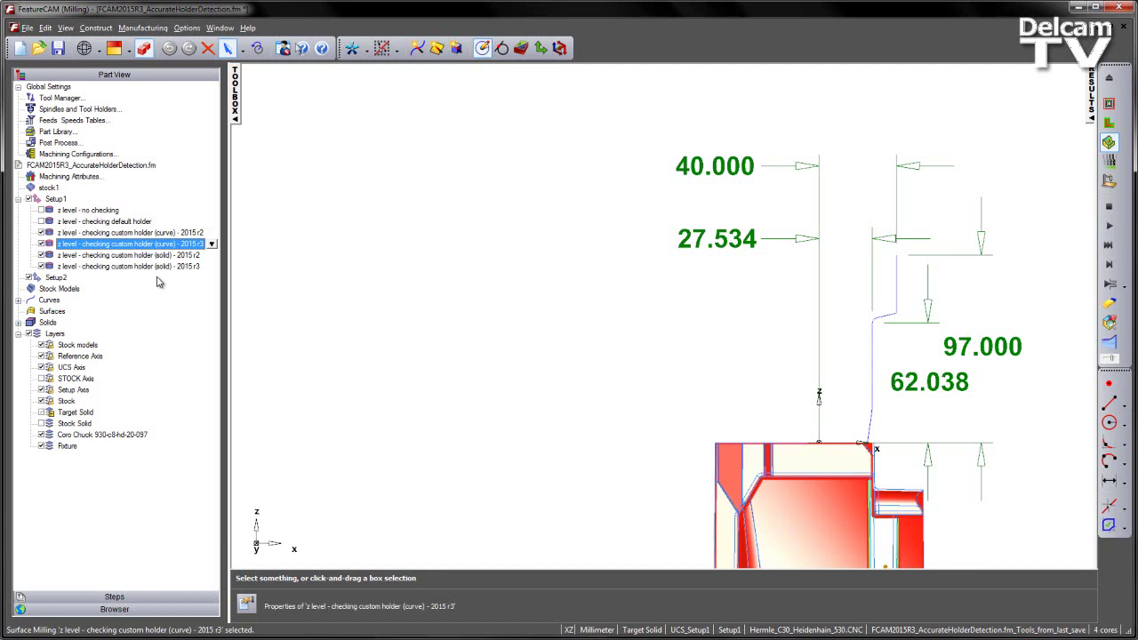
{"action": "left_click", "coordinate": [290, 273]}
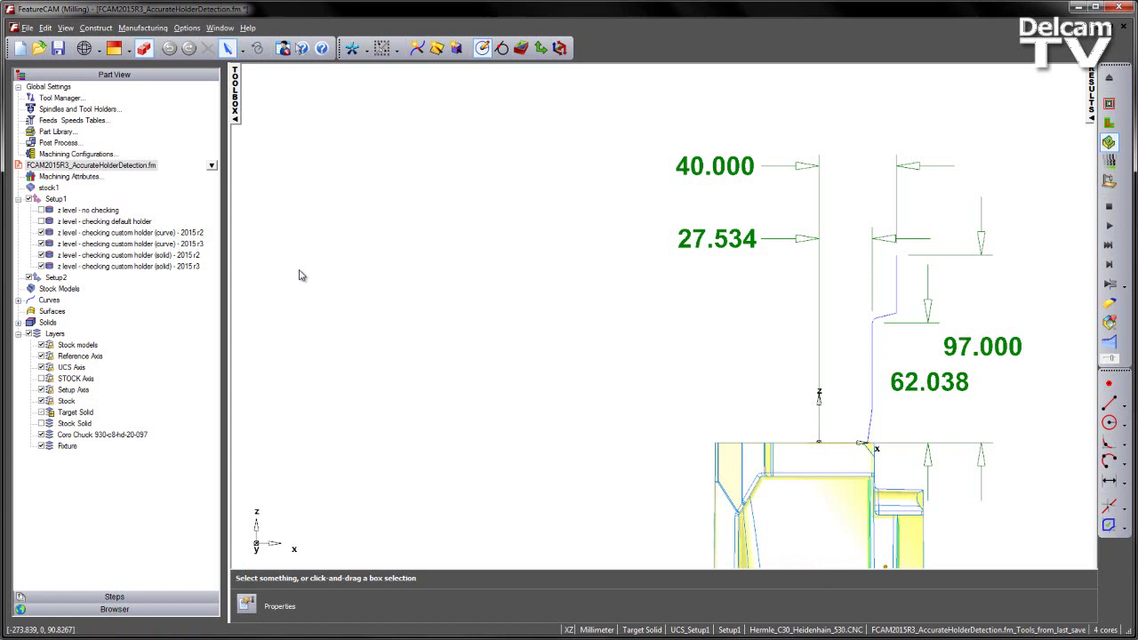
- Disable the curve 2015 r3, solid 2015 r2 and solid 2015 r3 custom holder features
{"action": "left_click", "coordinate": [41, 243]}
{"action": "left_click", "coordinate": [41, 255]}
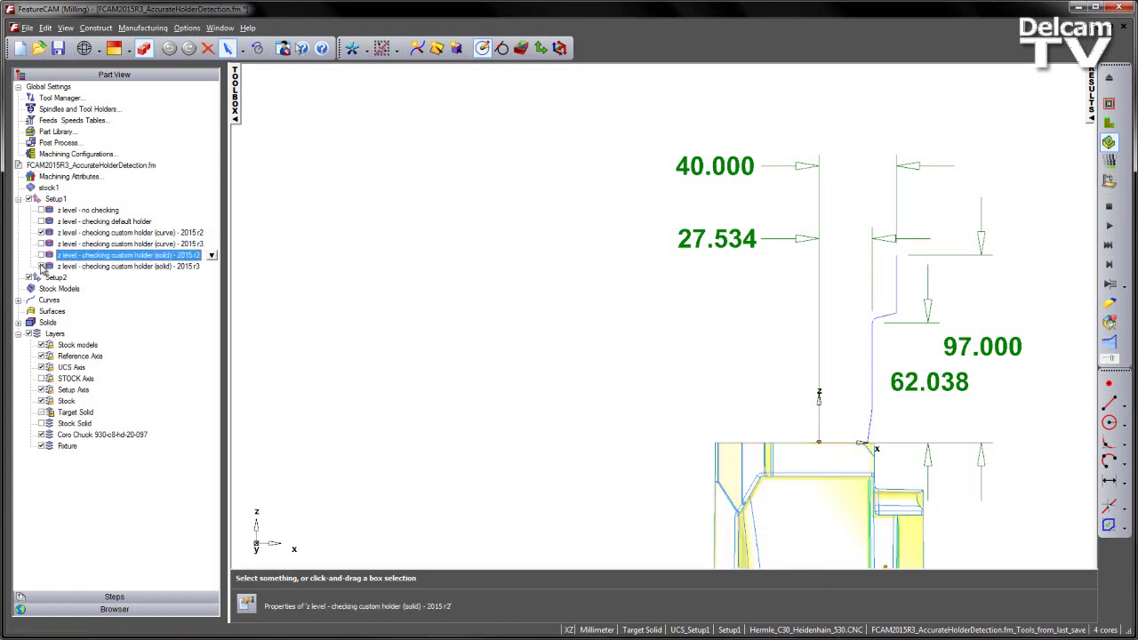
{"action": "left_click", "coordinate": [41, 266]}
- Open the holder settings of the CoroChuck 930-C8 ball end mill used by the custom holder (curve) 2015 r2 toolpath
{"action": "double_click", "coordinate": [95, 233]}
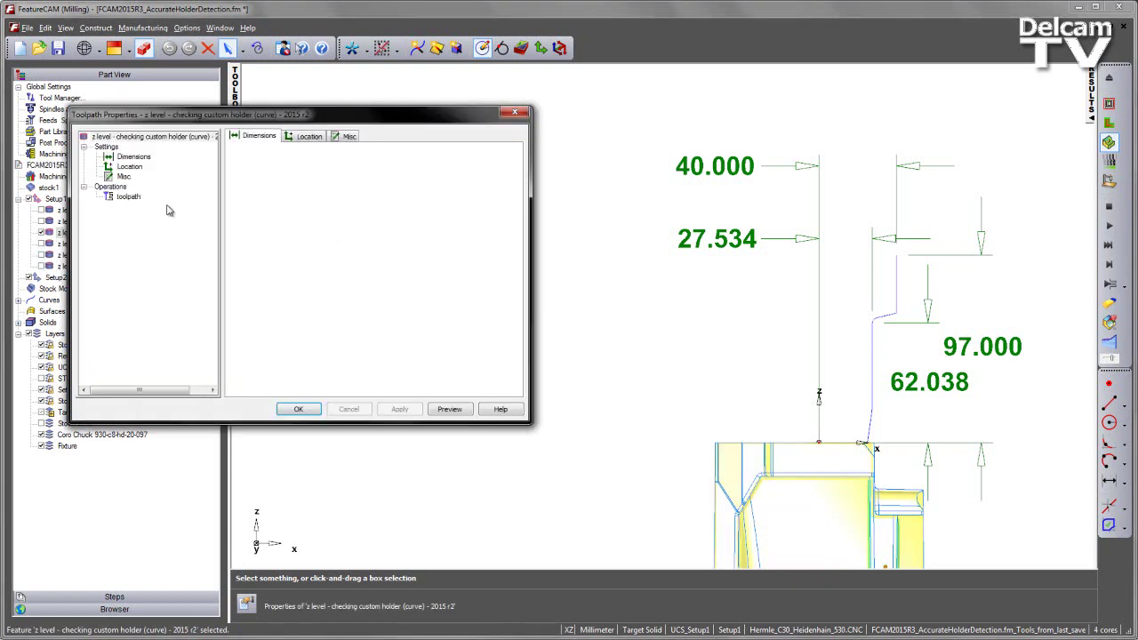
{"action": "left_click", "coordinate": [129, 196]}
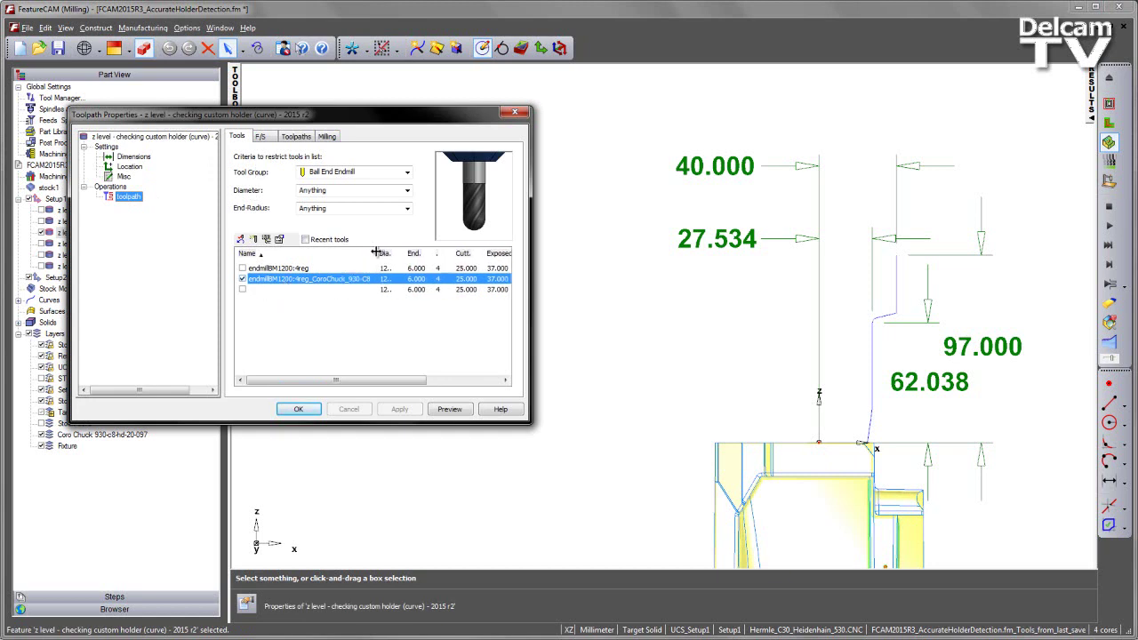
{"action": "left_click_drag", "start_coordinate": [375, 253], "coordinate": [384, 257]}
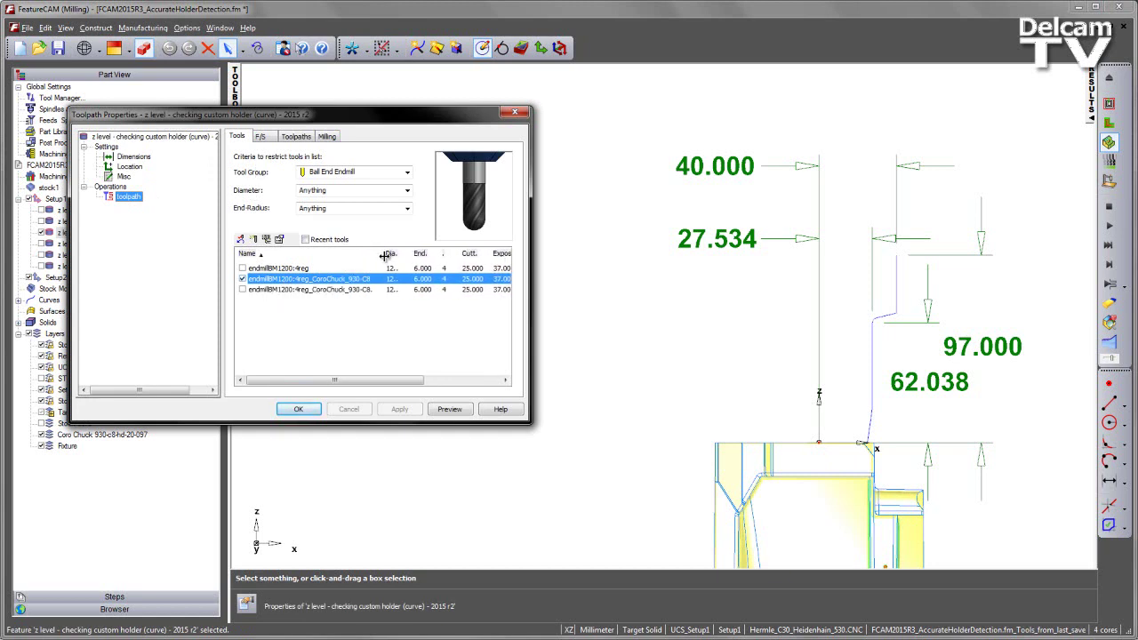
{"action": "left_click", "coordinate": [365, 282]}
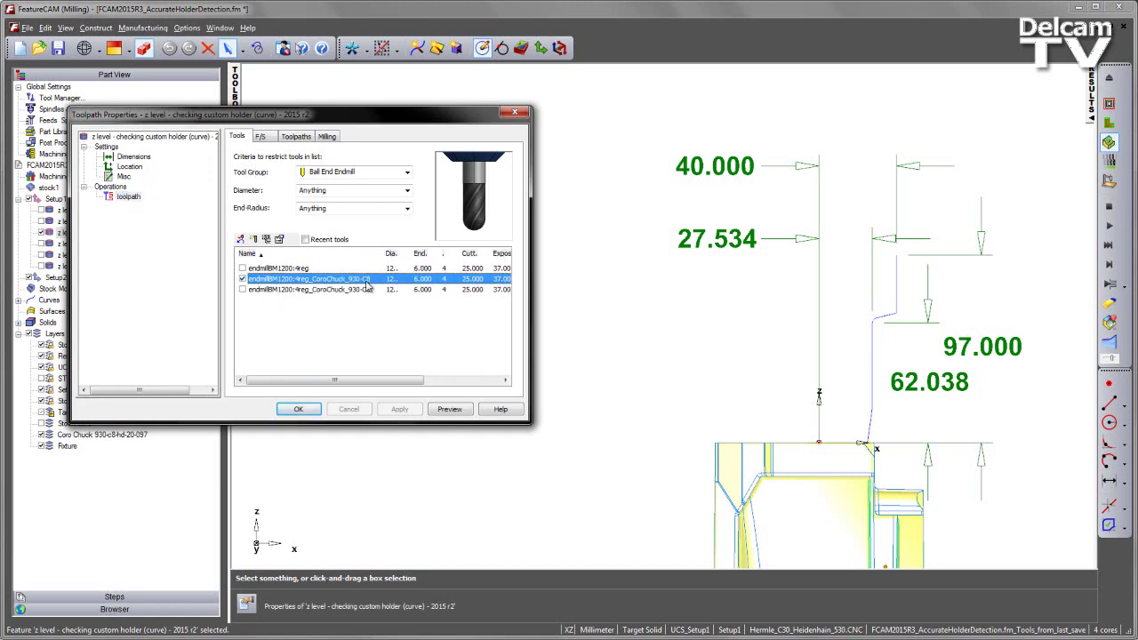
{"action": "double_click", "coordinate": [308, 282]}
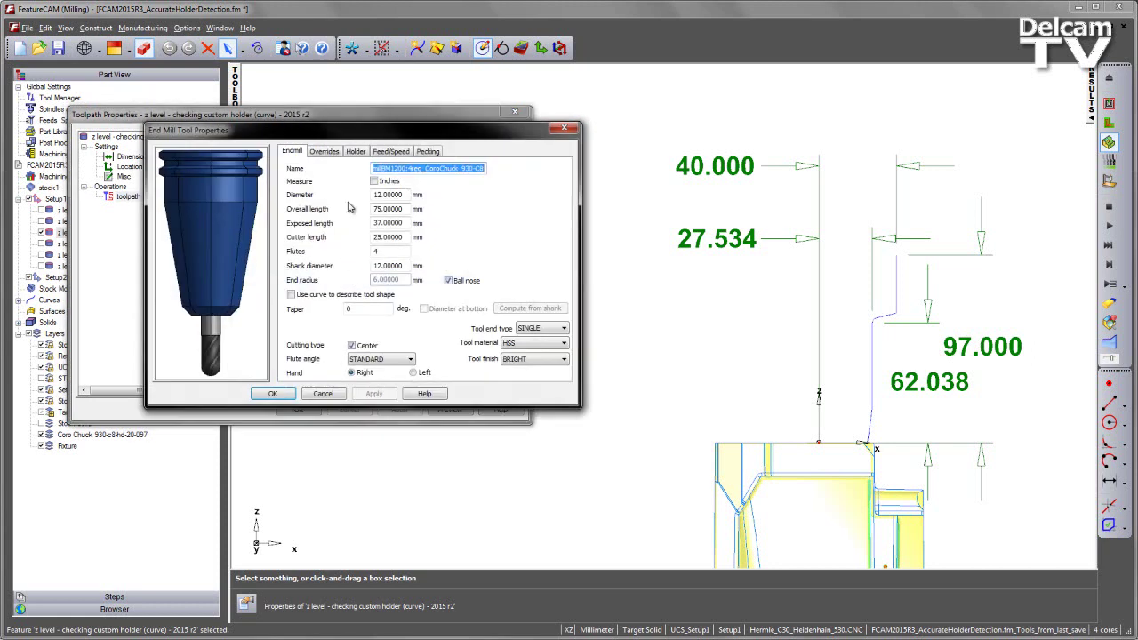
{"action": "left_click", "coordinate": [356, 151]}
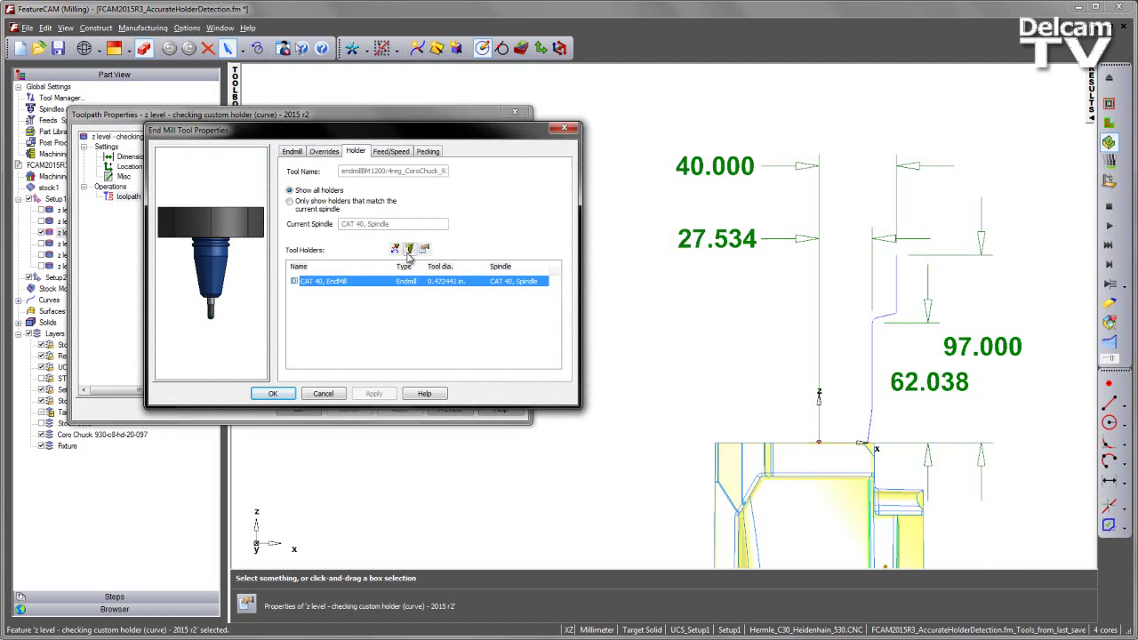
- Create a new tool holder from the CAT 40, EndMill holder, named CoroChuck-930-C8-Curve and measured in millimetres instead of inches
{"action": "left_click", "coordinate": [409, 249]}
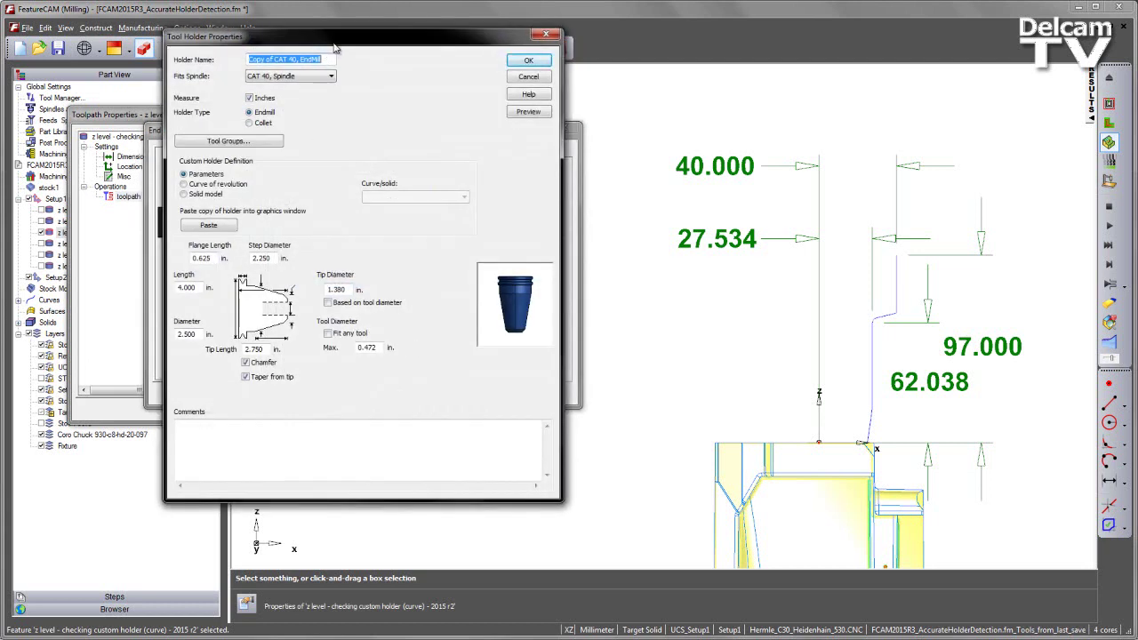
{"action": "left_click_drag", "start_coordinate": [335, 49], "coordinate": [598, 214]}
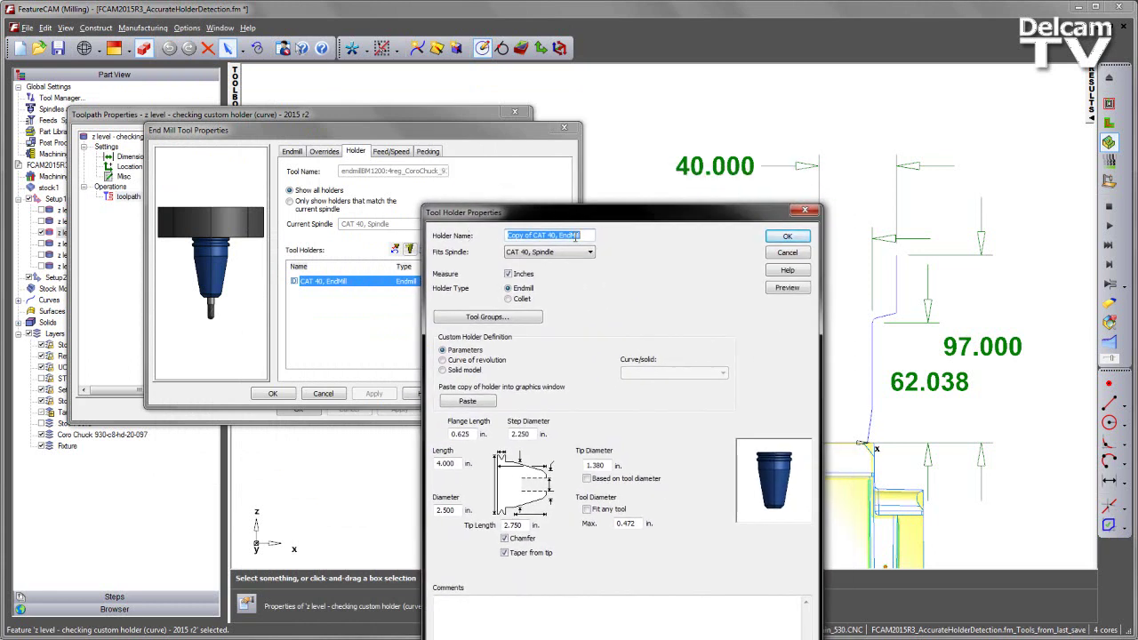
{"action": "type", "text": "CoroChuck-930-C8-Curve"}
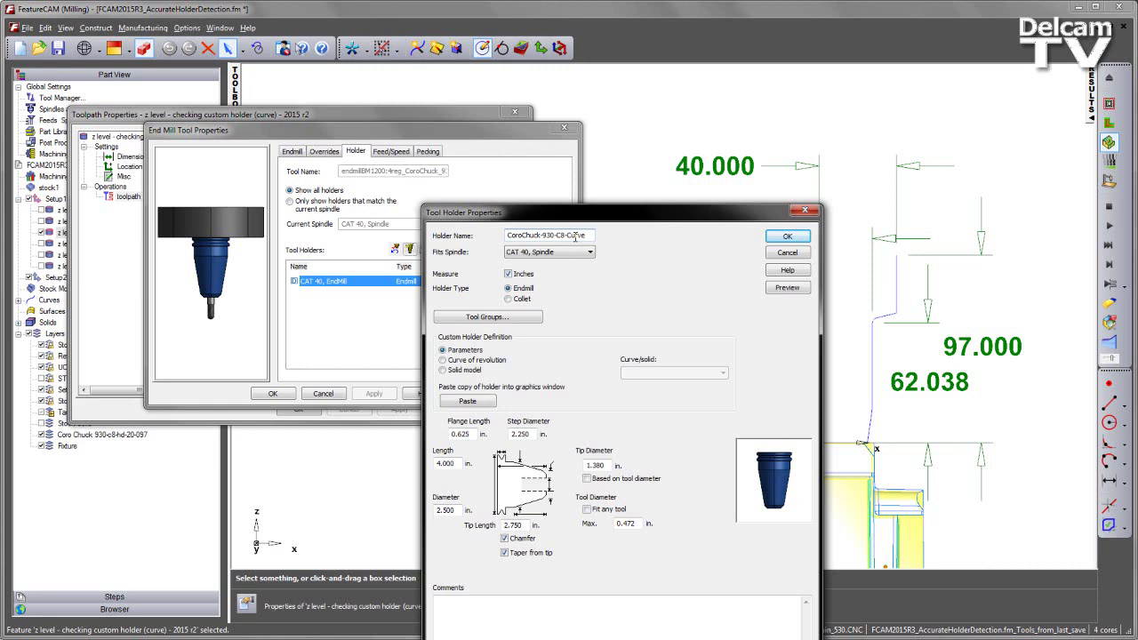
{"action": "left_click", "coordinate": [509, 275]}
{"action": "left_click_drag", "start_coordinate": [578, 214], "coordinate": [402, 127]}
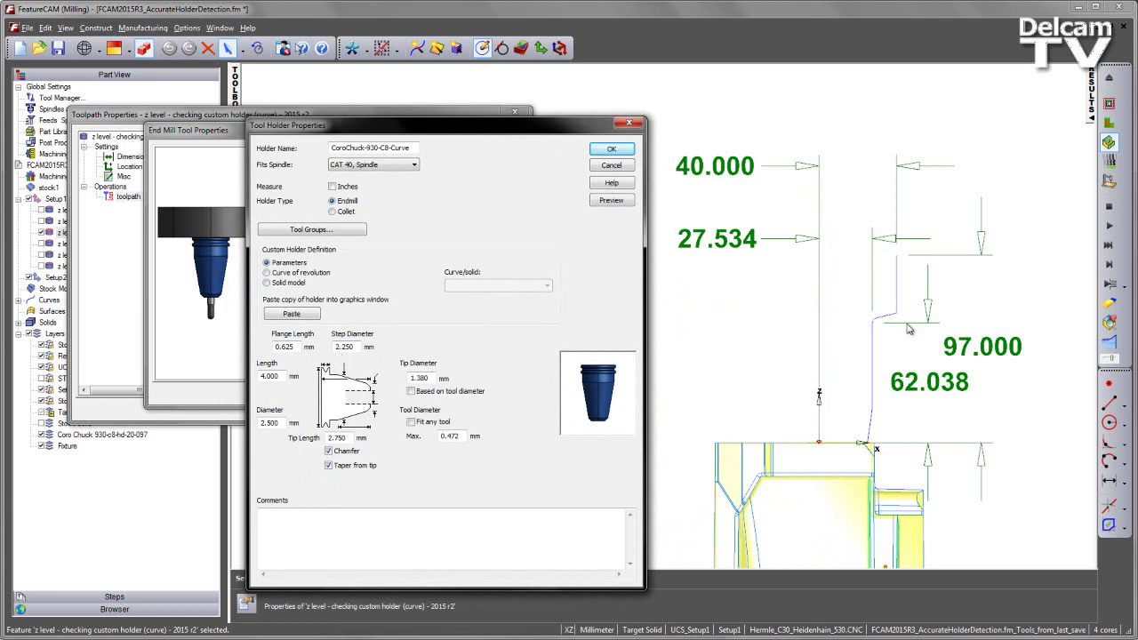
- Set the holder's flange length to 35 mm, step diameter to 55 mm, length to 97 mm and tip diameter to 55 mm
{"action": "double_click", "coordinate": [296, 347]}
{"action": "type", "text": "35"}
{"action": "key", "text": "Tab"}
{"action": "type", "text": "55"}
{"action": "key", "text": "Tab"}
{"action": "type", "text": "97"}
{"action": "key", "text": "Tab"}
{"action": "key", "text": "Tab"}
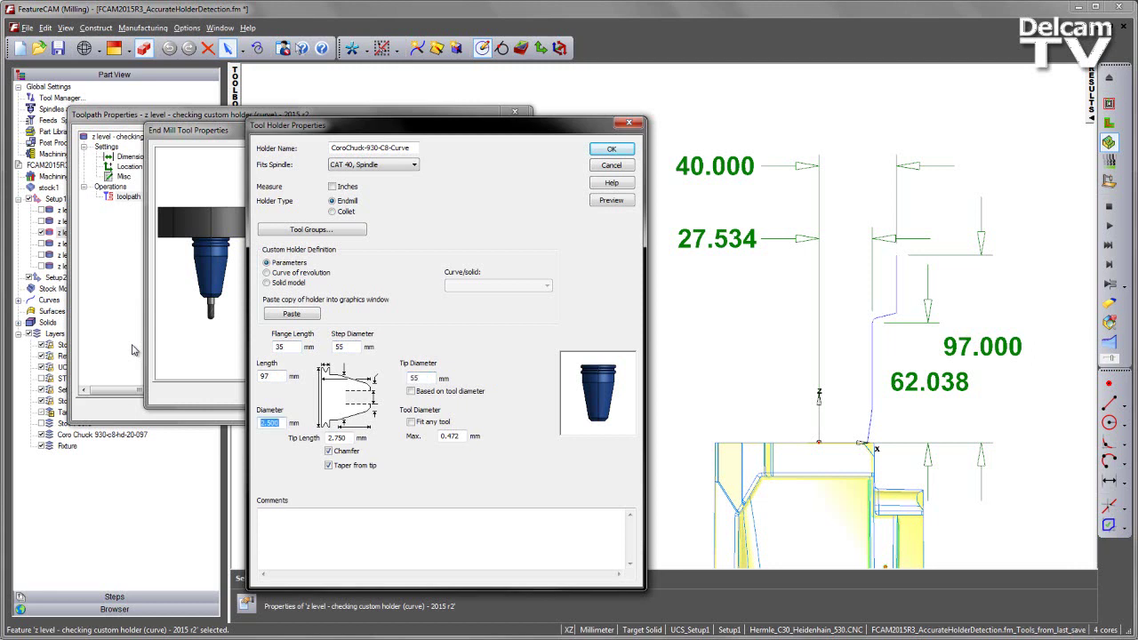
- Set the holder's diameter to 80 mm and tip length to 62 mm, let it fit any tool, and disable the taper from tip
{"action": "type", "text": "80"}
{"action": "key", "text": "Tab"}
{"action": "double_click", "coordinate": [349, 439]}
{"action": "type", "text": "62"}
{"action": "key", "text": "Tab"}
{"action": "left_click", "coordinate": [418, 423]}
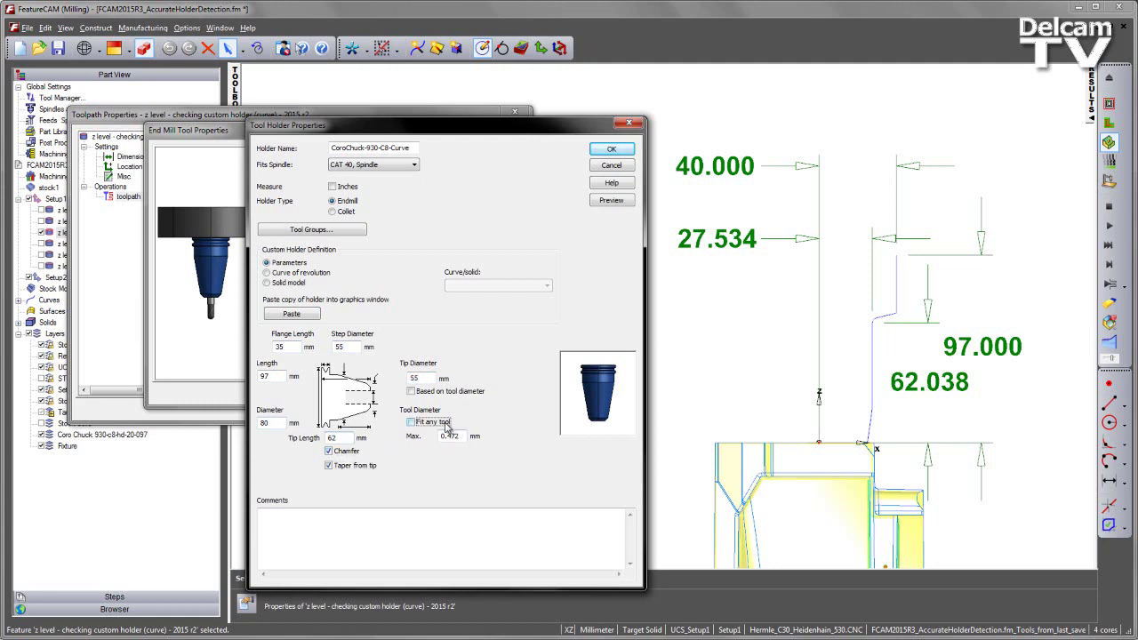
{"action": "left_click", "coordinate": [341, 467]}
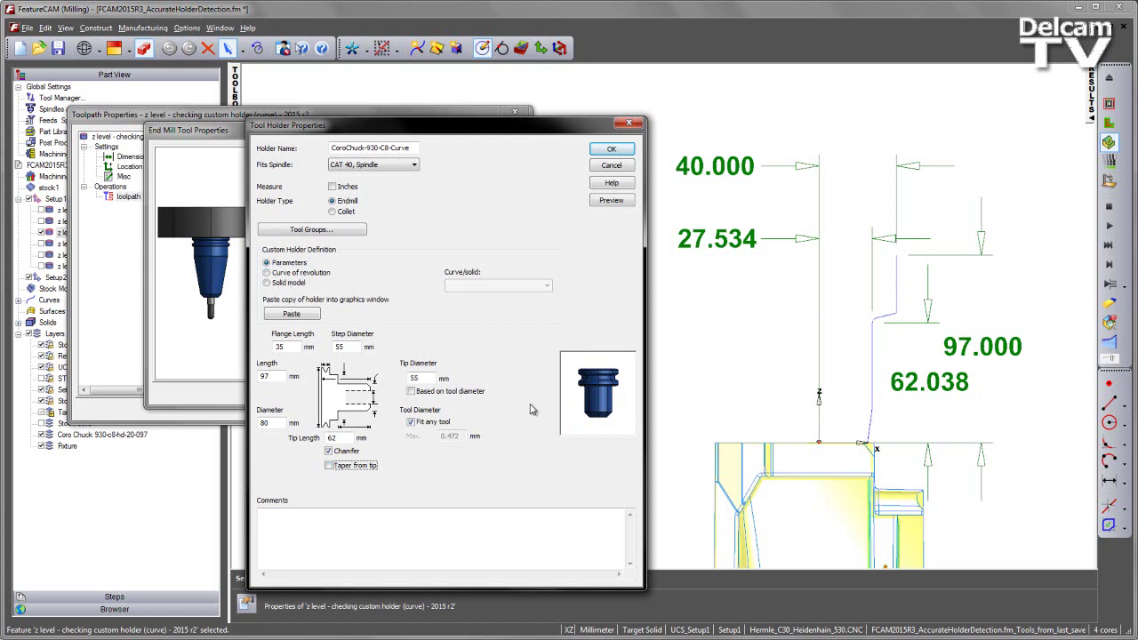
- Define the custom holder as a curve of revolution using the corochuck_930-c8 curve
{"action": "left_click", "coordinate": [287, 274]}
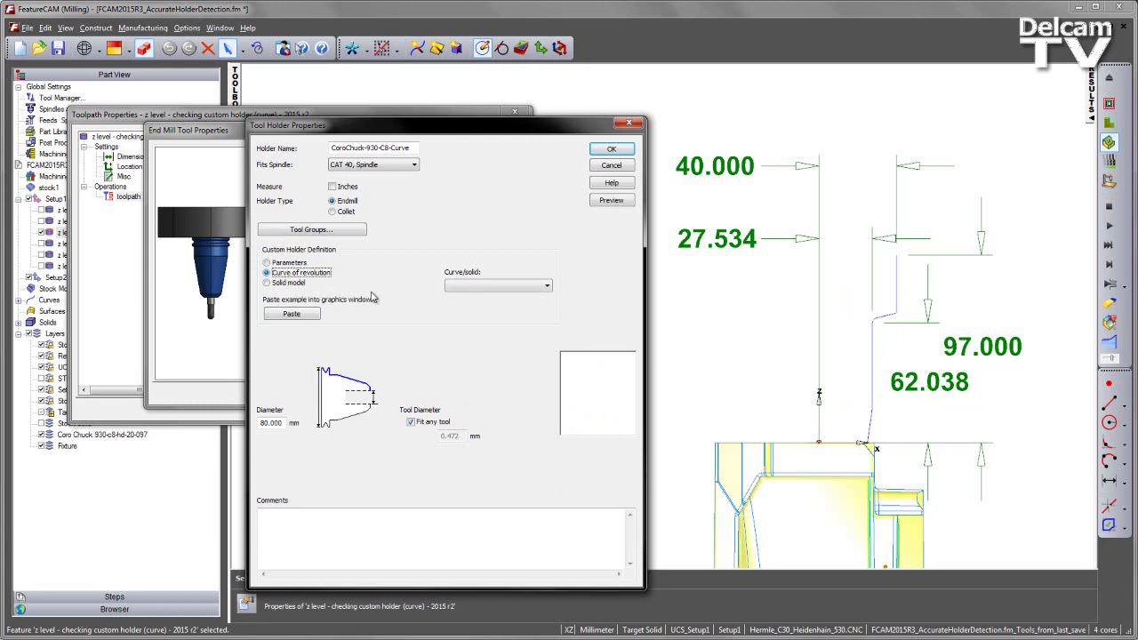
{"action": "left_click", "coordinate": [516, 286]}
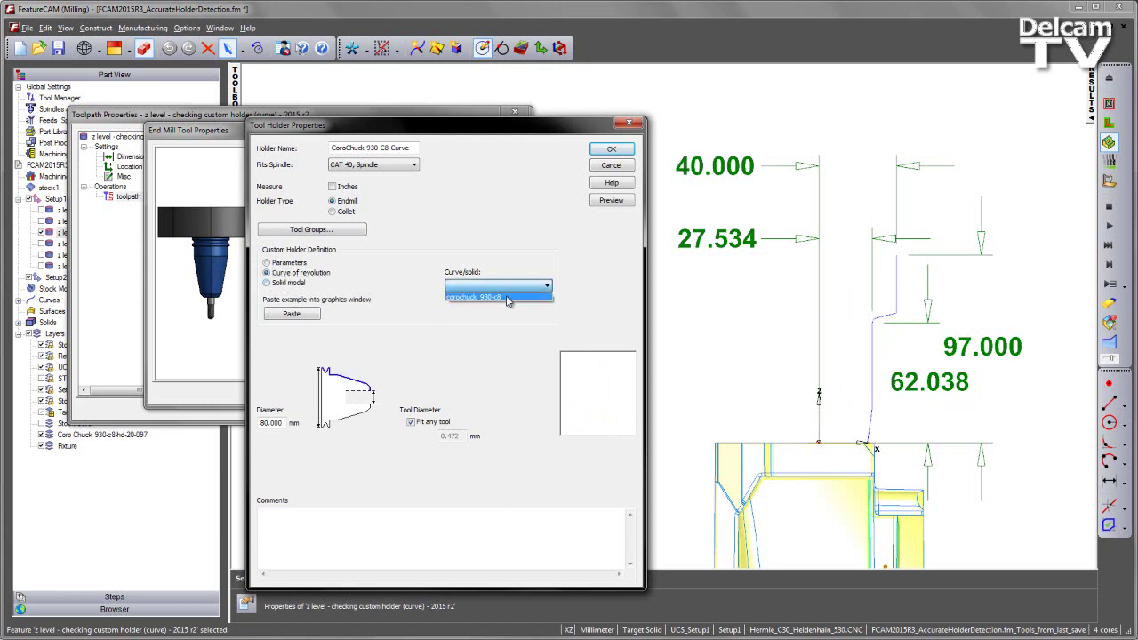
{"action": "left_click", "coordinate": [506, 299]}
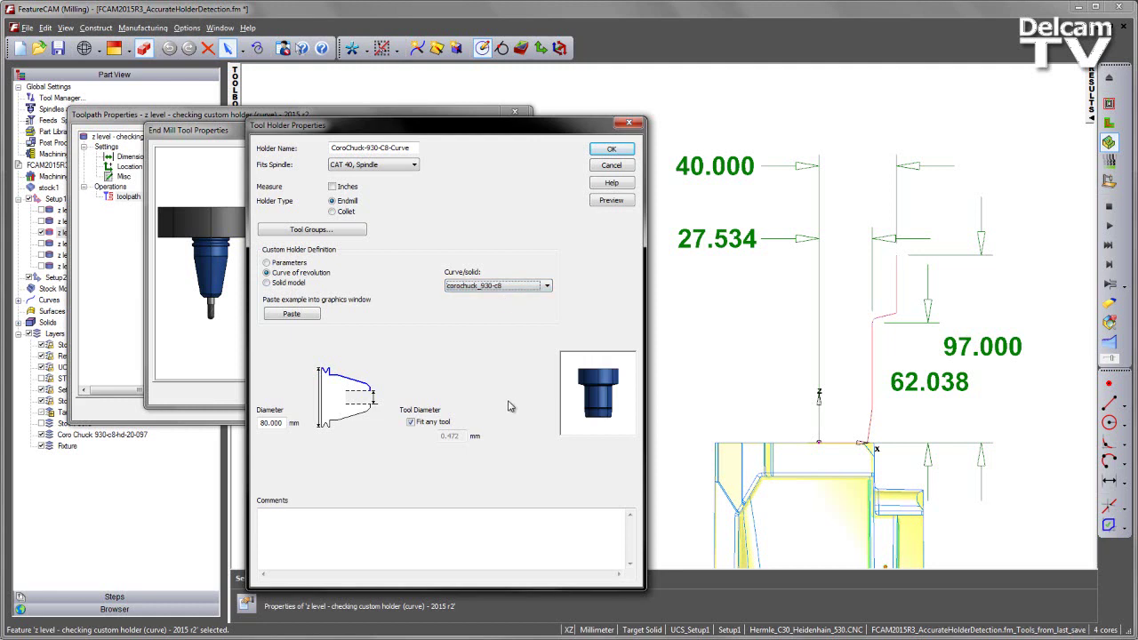
- Copy the holder's name, save the holder with the end mill, and accept the curve 2015 r2 toolpath properties
{"action": "left_click_drag", "start_coordinate": [415, 147], "coordinate": [341, 147]}
{"action": "right_click", "coordinate": [365, 148]}
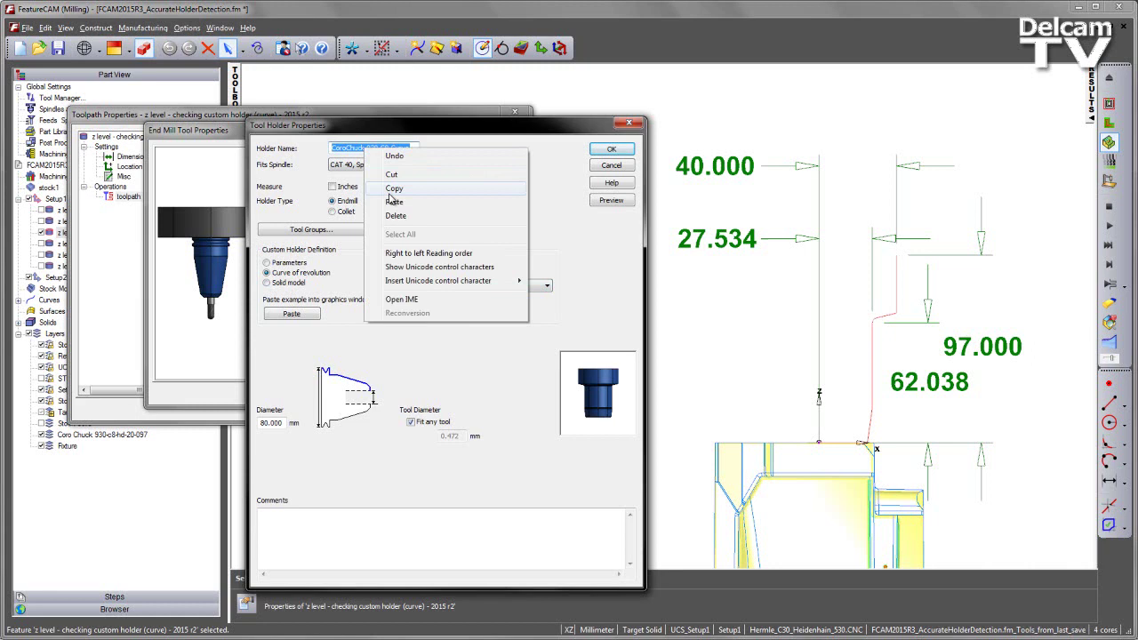
{"action": "left_click", "coordinate": [500, 187]}
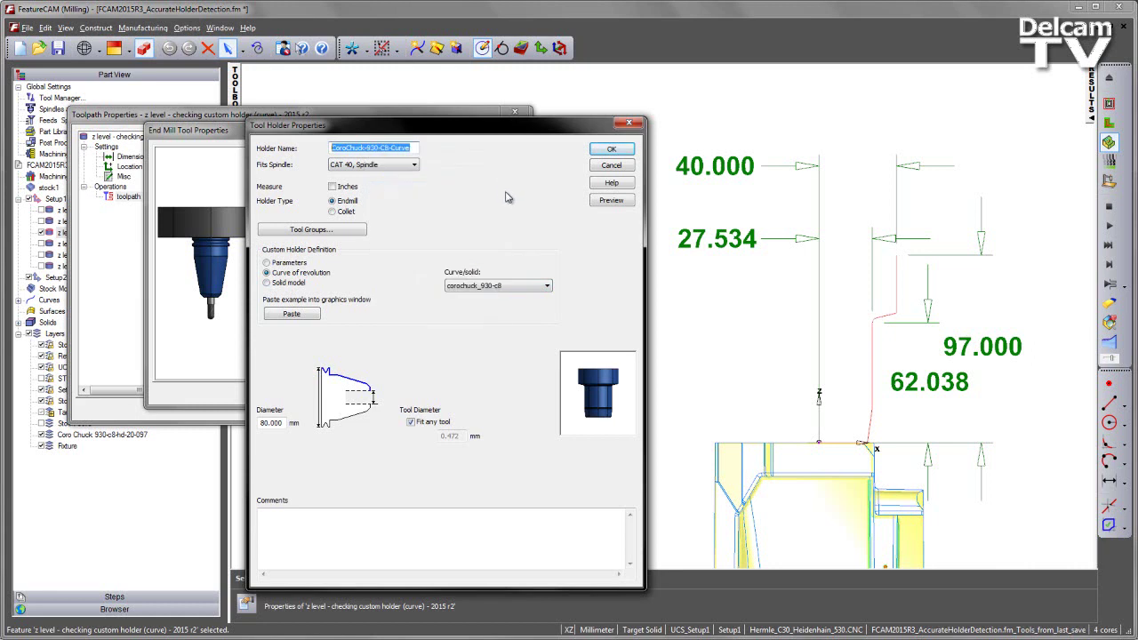
{"action": "left_click", "coordinate": [613, 150]}
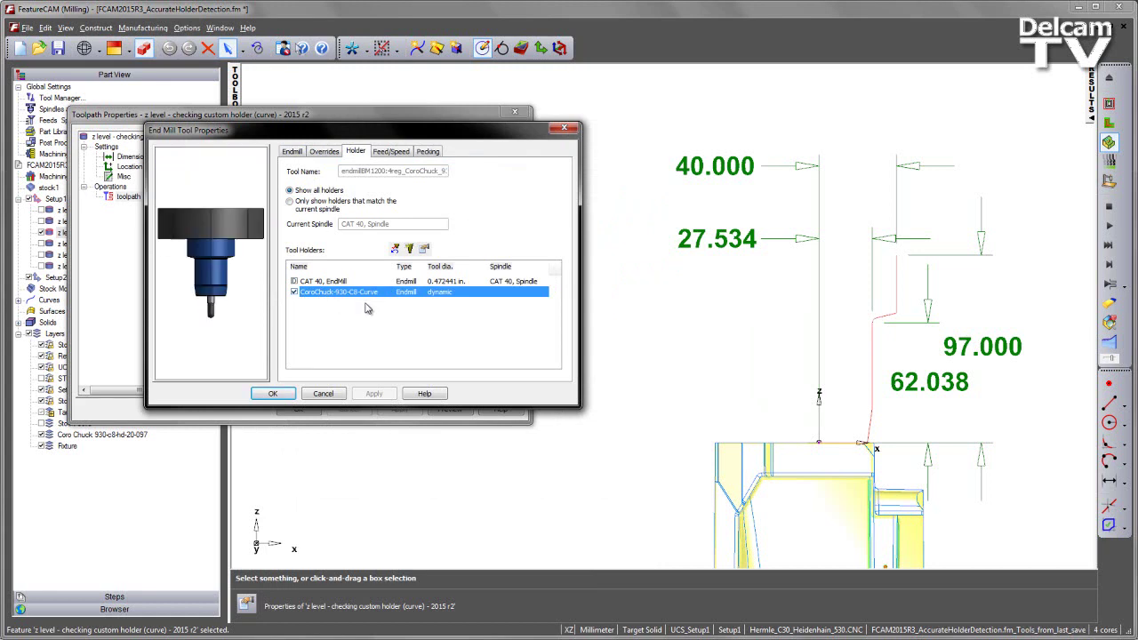
{"action": "left_click", "coordinate": [273, 394]}
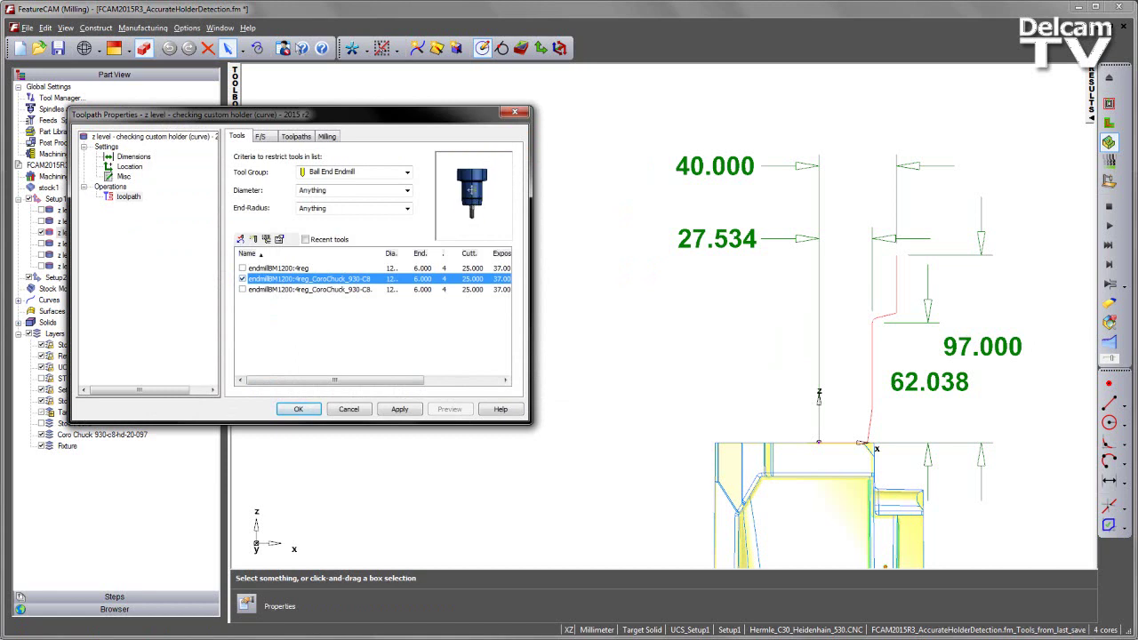
{"action": "scroll", "coordinate": [471, 191], "scroll_direction": "up", "scroll_amount": 2}
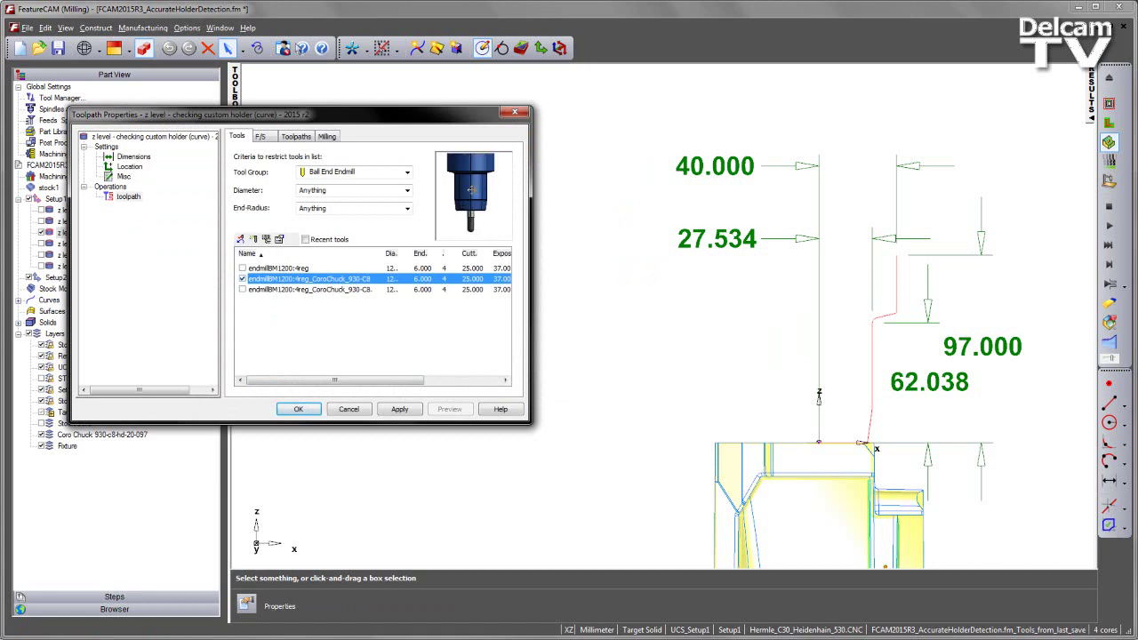
{"action": "left_click", "coordinate": [298, 409]}
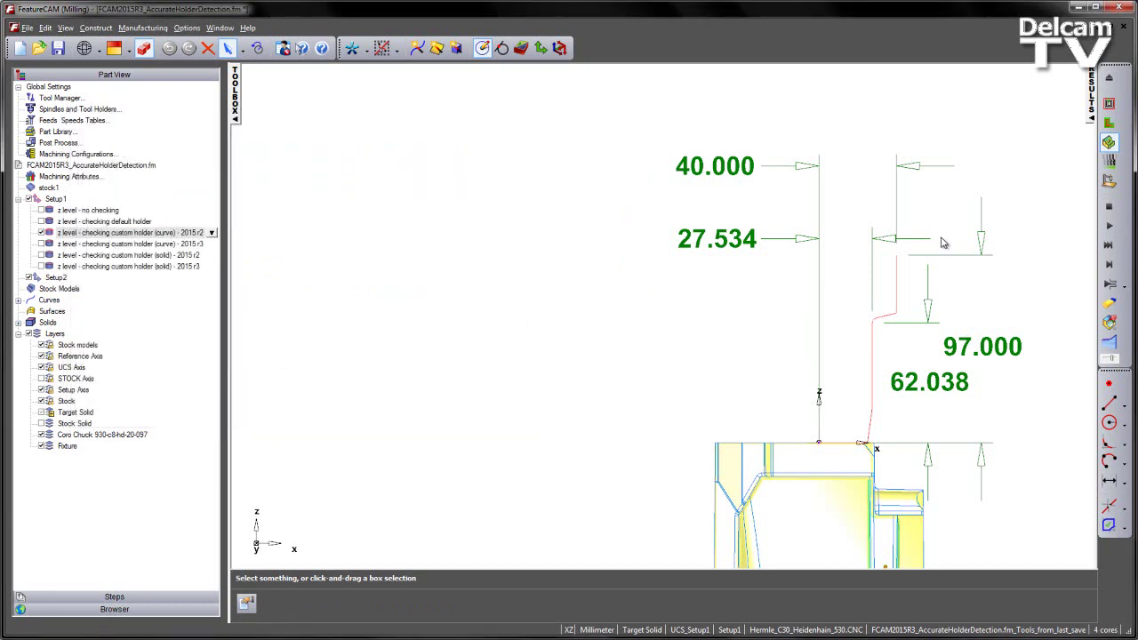
- Run the centerline and 3D simulations of the curve 2015 r2 toolpath to check the holder for gouges, and stop the simulation
{"action": "scroll", "coordinate": [940, 241], "scroll_direction": "down", "scroll_amount": 3}
{"action": "middle_click_drag", "start_coordinate": [805, 182], "coordinate": [773, 227]}
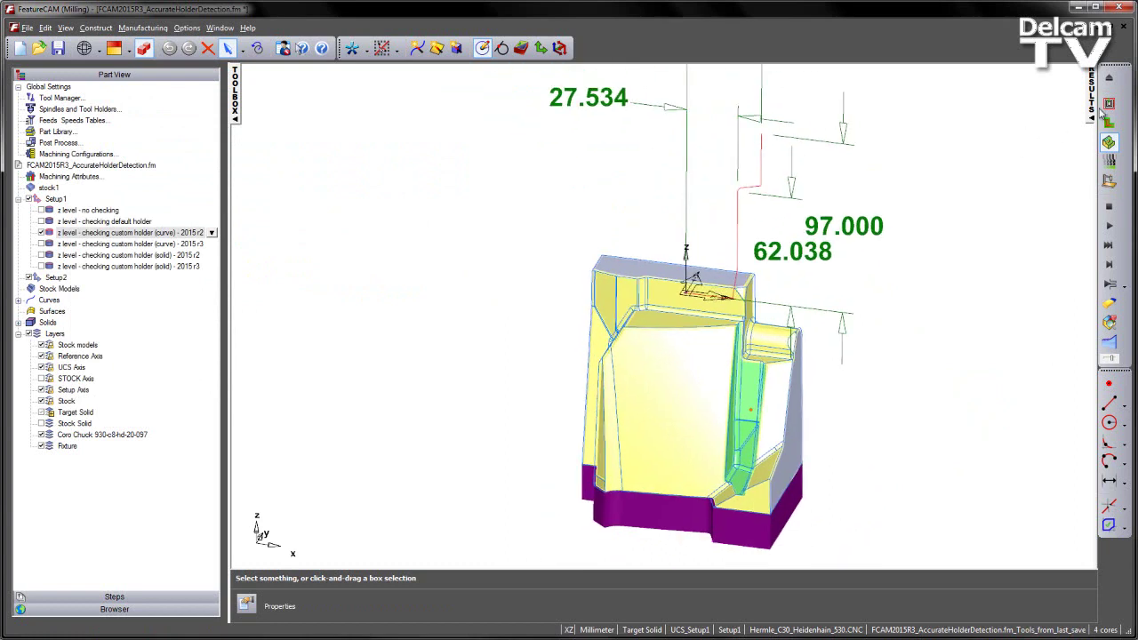
{"action": "left_click", "coordinate": [1109, 225]}
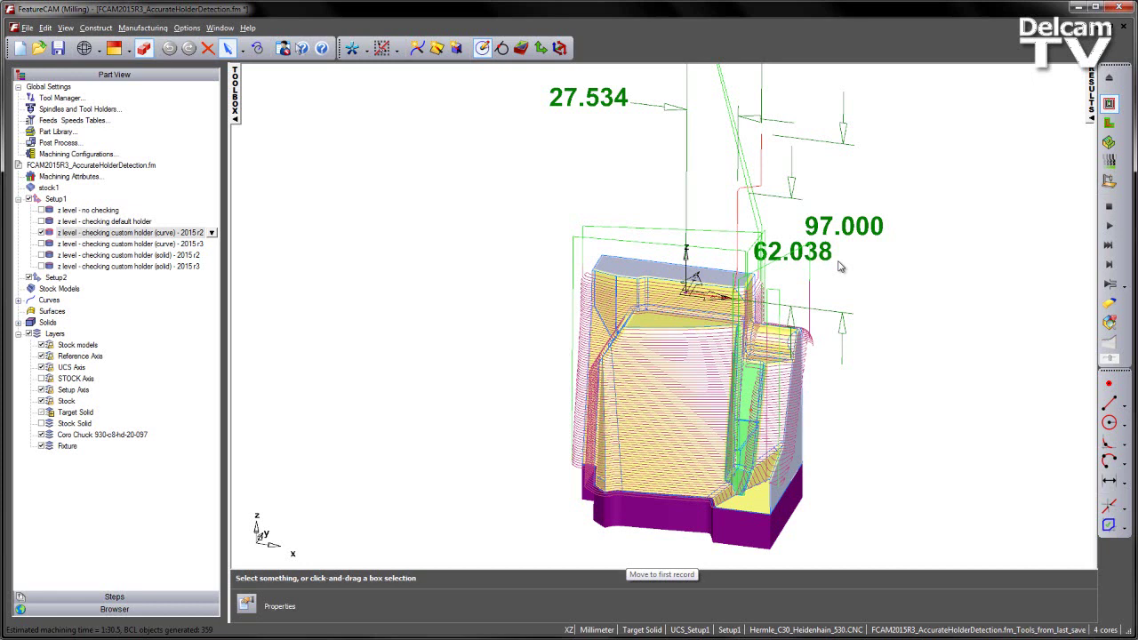
{"action": "left_click", "coordinate": [1109, 225]}
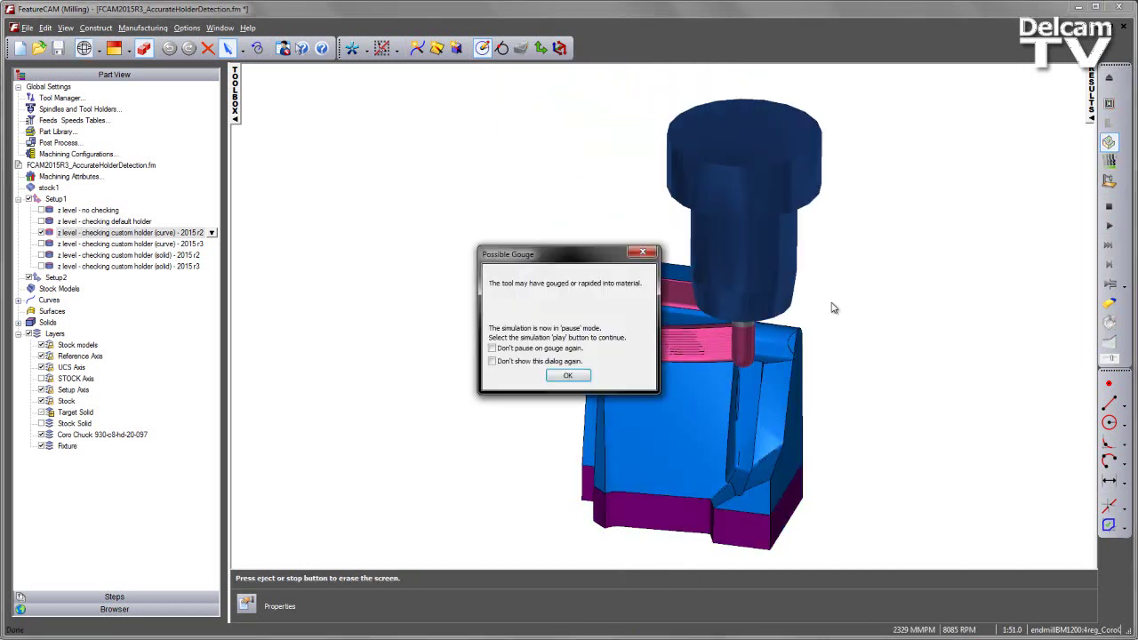
{"action": "left_click_drag", "start_coordinate": [562, 244], "coordinate": [449, 165]}
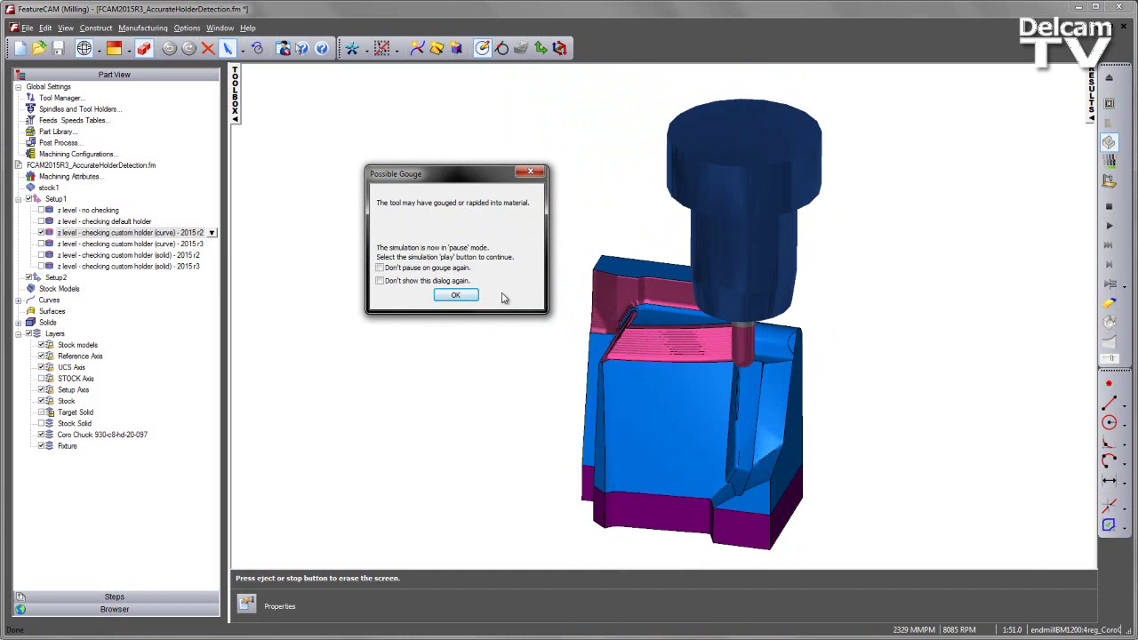
{"action": "left_click", "coordinate": [455, 296]}
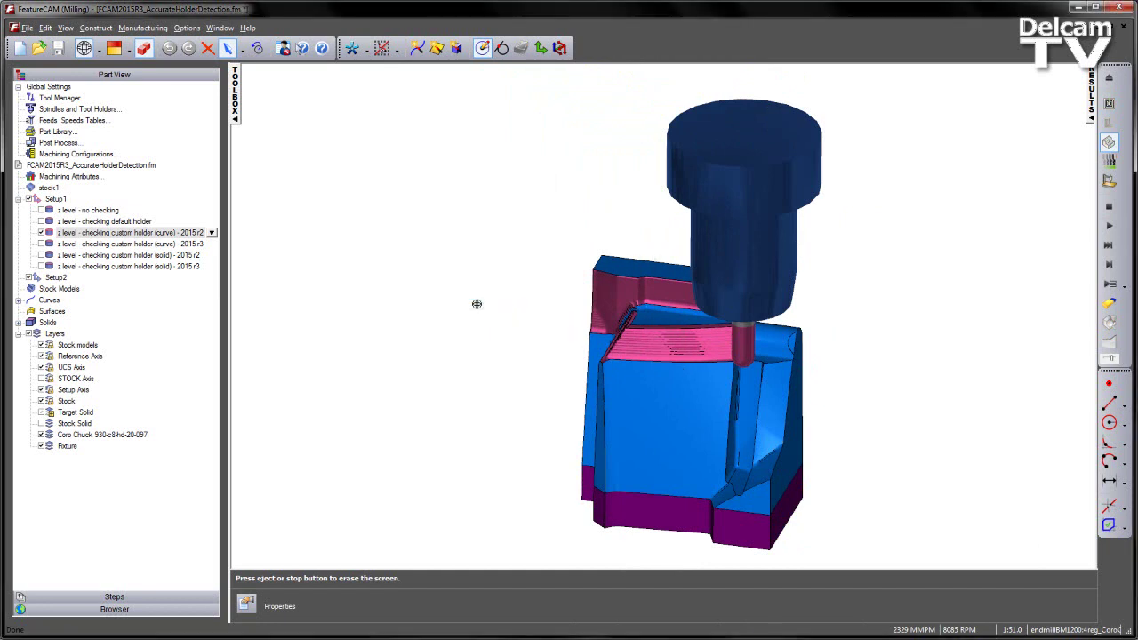
{"action": "left_click", "coordinate": [1111, 206]}
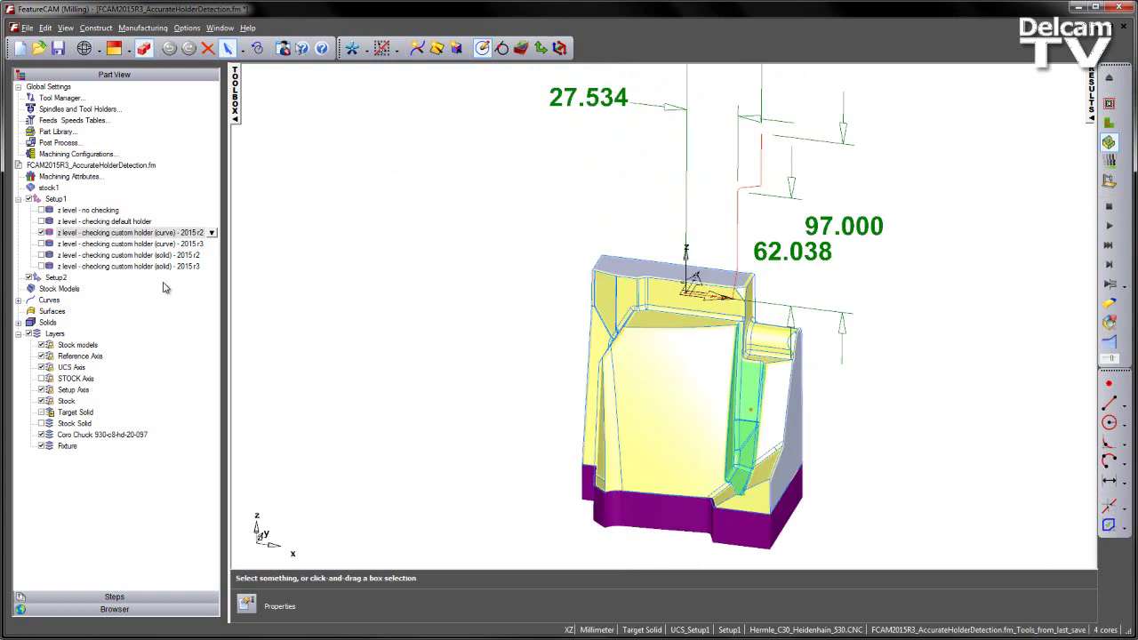
- Activate the curve 2015 r3 feature in place of curve 2015 r2 and review its z level strategy and finish1 tool
{"action": "left_click", "coordinate": [49, 243]}
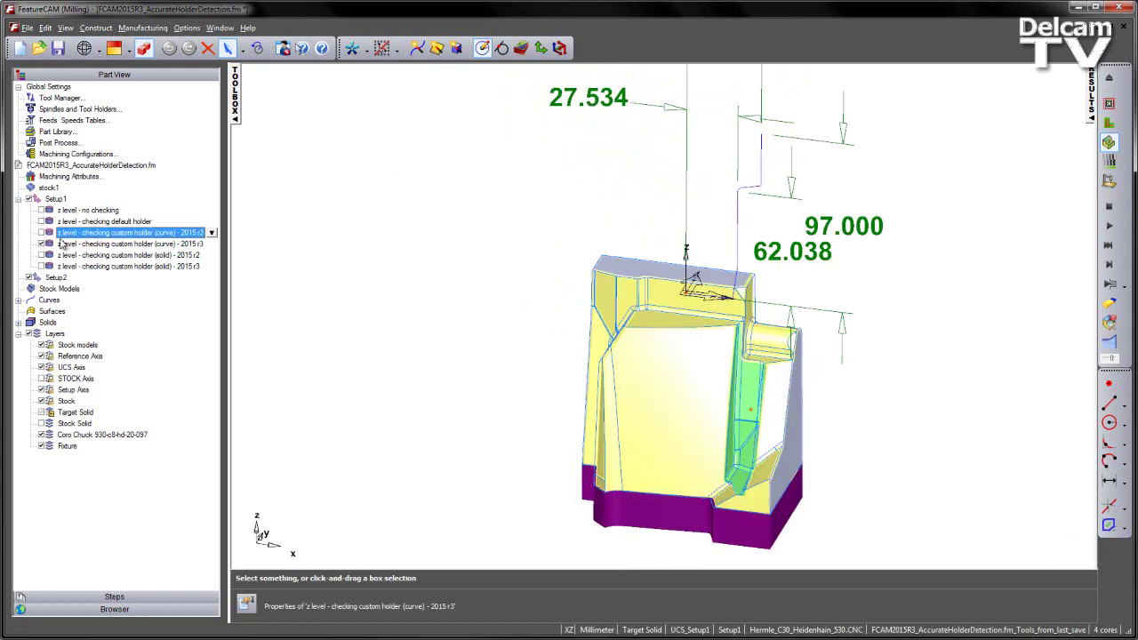
{"action": "double_click", "coordinate": [64, 243]}
{"action": "left_click", "coordinate": [126, 206]}
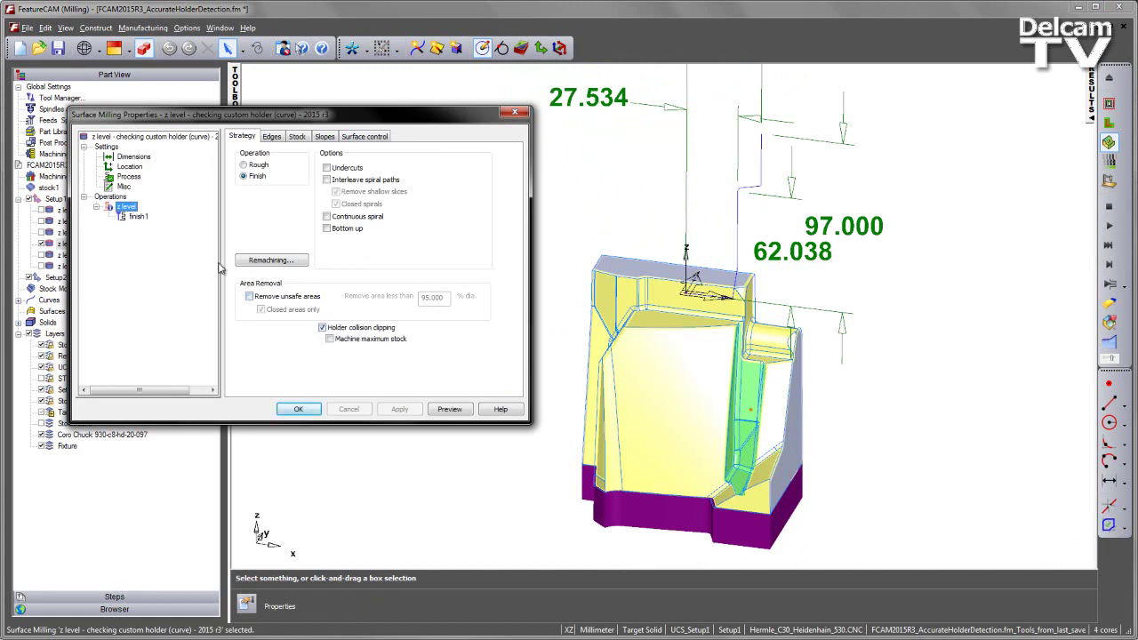
{"action": "left_click", "coordinate": [138, 216]}
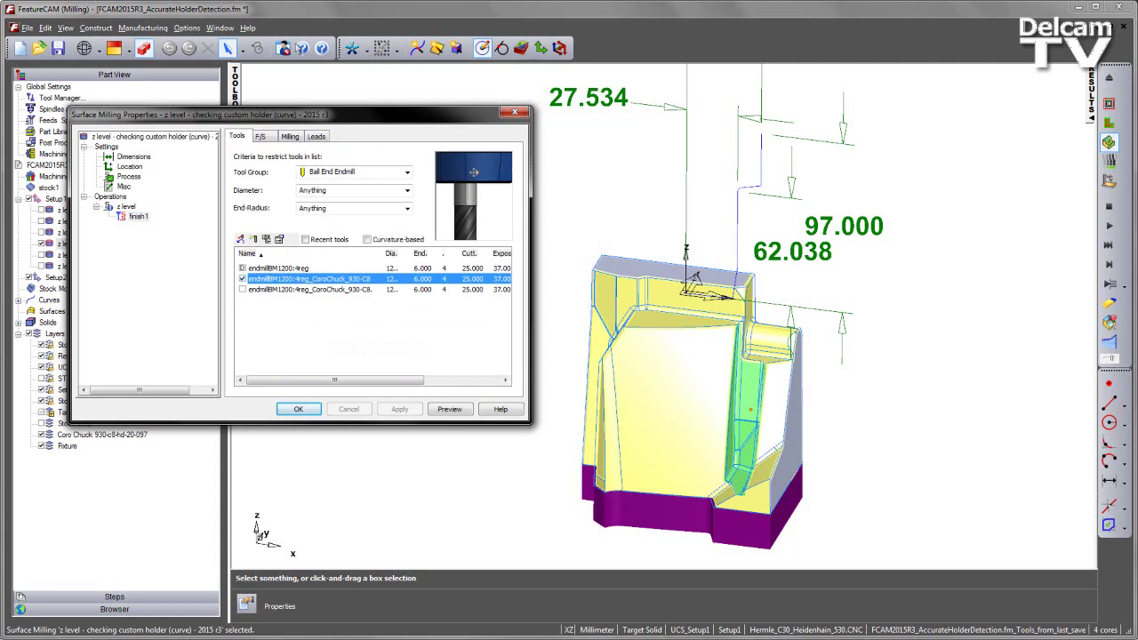
{"action": "left_click", "coordinate": [298, 409]}
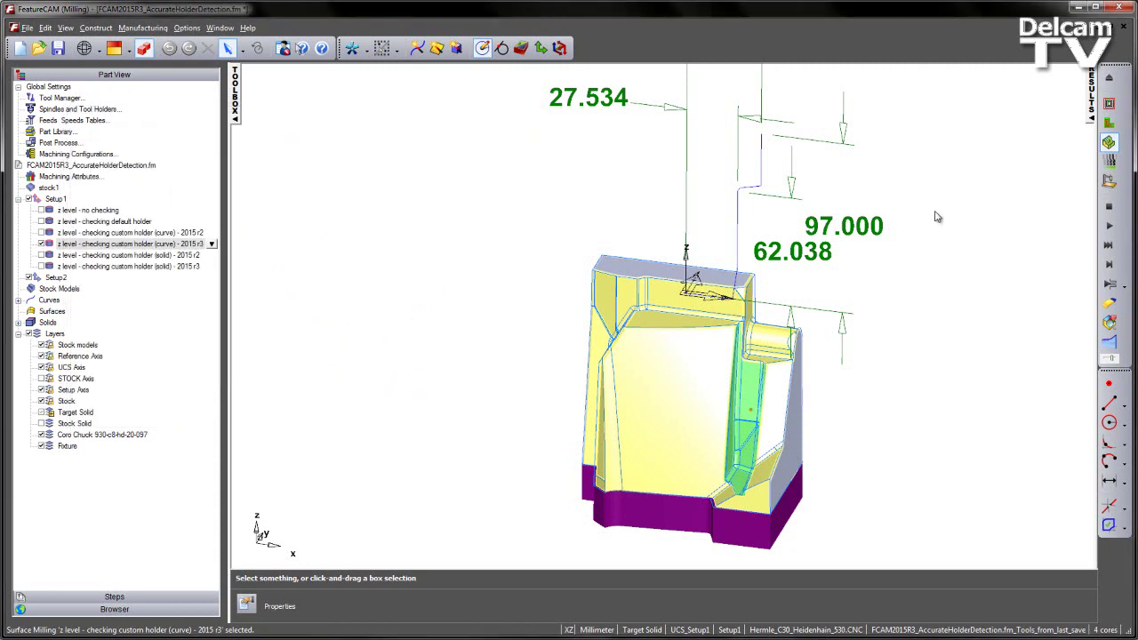
- Run the centerline and 3D simulations of the curve 2015 r3 toolpath and examine the machined areas up close
{"action": "left_click", "coordinate": [1110, 225]}
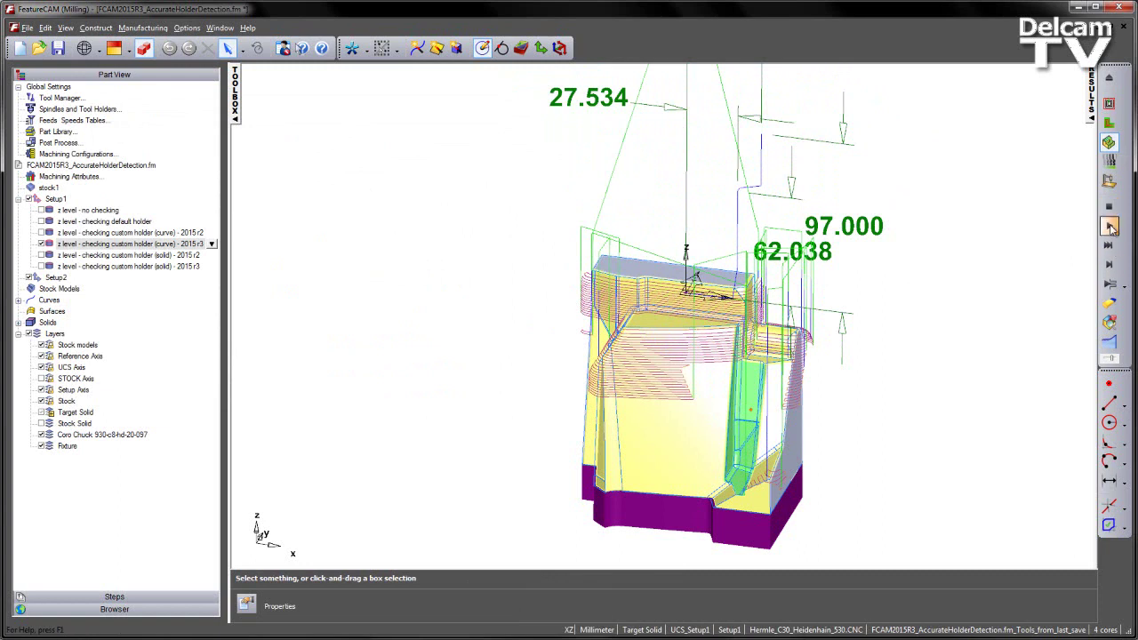
{"action": "left_click", "coordinate": [1109, 226]}
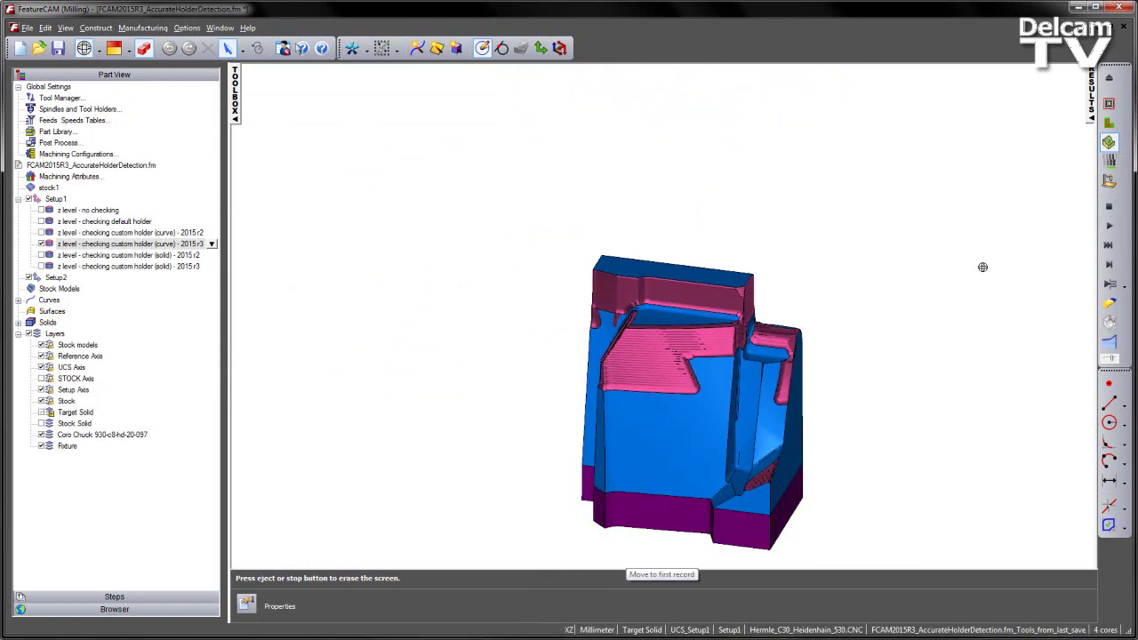
{"action": "left_click_drag", "start_coordinate": [945, 272], "coordinate": [935, 256]}
{"action": "scroll", "coordinate": [935, 256], "scroll_direction": "up", "scroll_amount": 3}
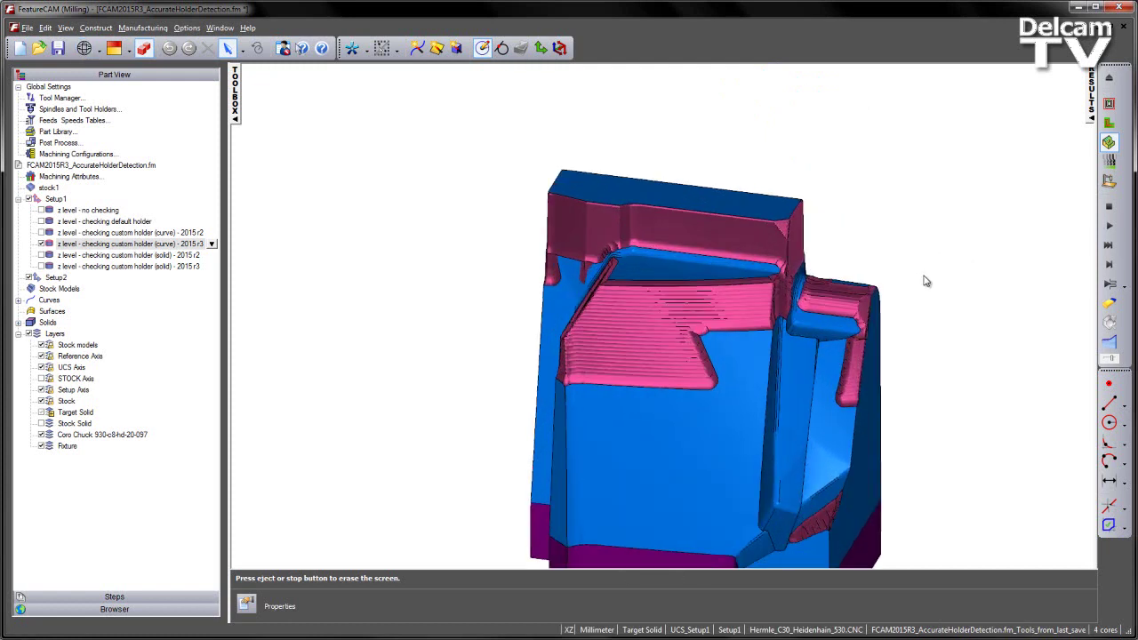
- Stop the simulation, activate the solid 2015 r2 feature in place of curve 2015 r3, and open its toolpath tool settings
{"action": "left_click", "coordinate": [1110, 208]}
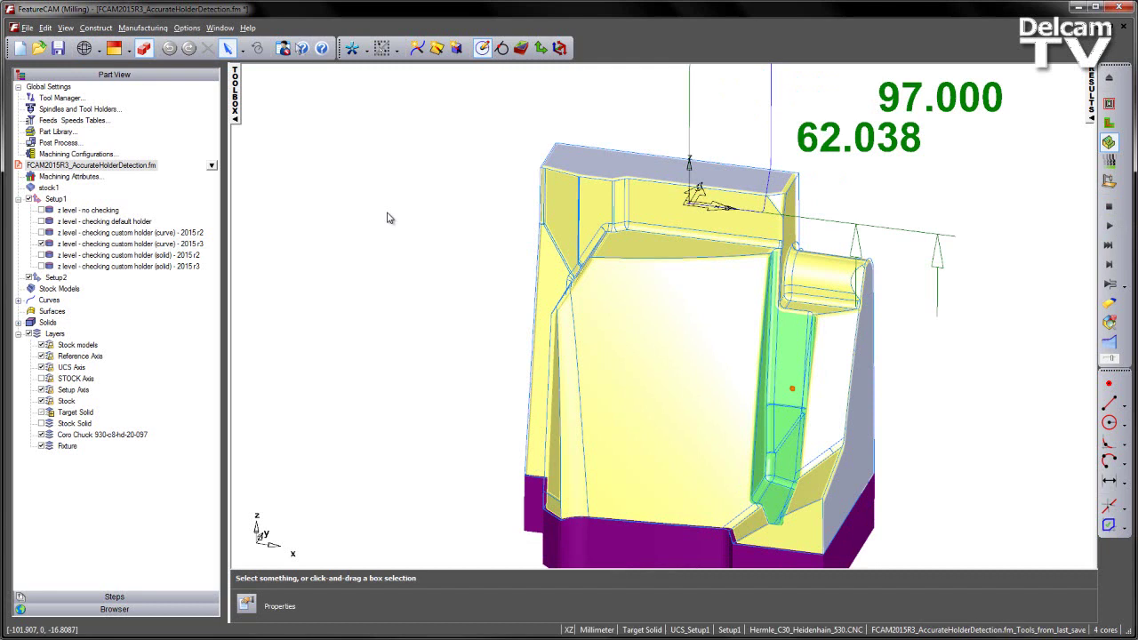
{"action": "left_click", "coordinate": [43, 247]}
{"action": "left_click", "coordinate": [42, 256]}
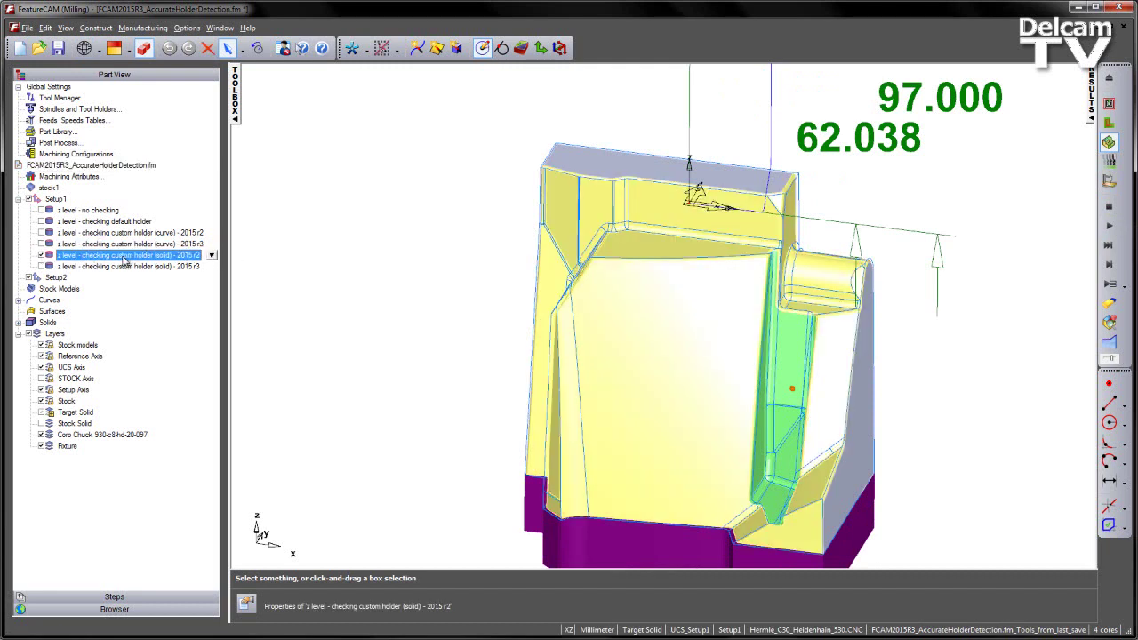
{"action": "double_click", "coordinate": [104, 258]}
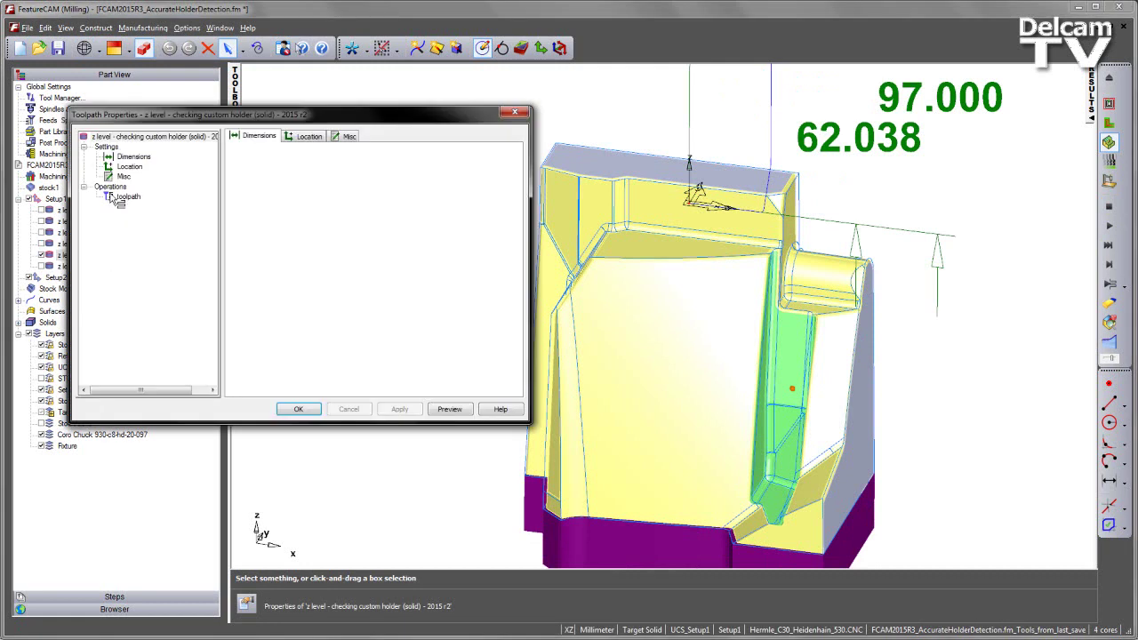
{"action": "left_click", "coordinate": [125, 197]}
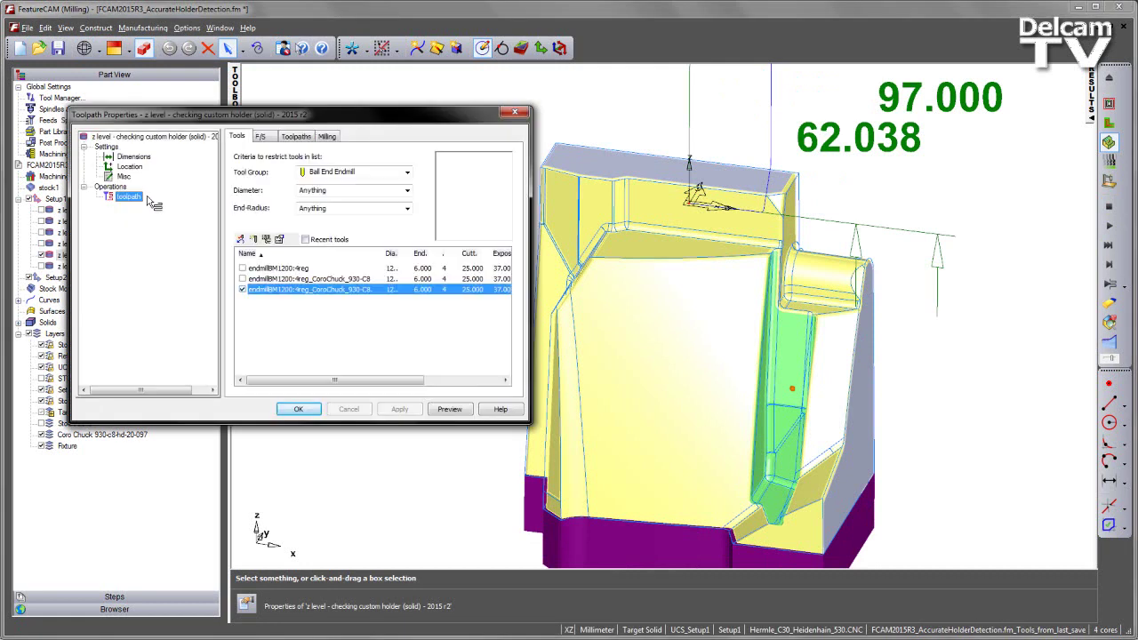
- Copy the selected end mill's CAT 40, EndMill holder, name the copy CoroChuck-930-C8-Solid, and switch its units from inches to millimetres
{"action": "double_click", "coordinate": [322, 295]}
{"action": "left_click", "coordinate": [356, 152]}
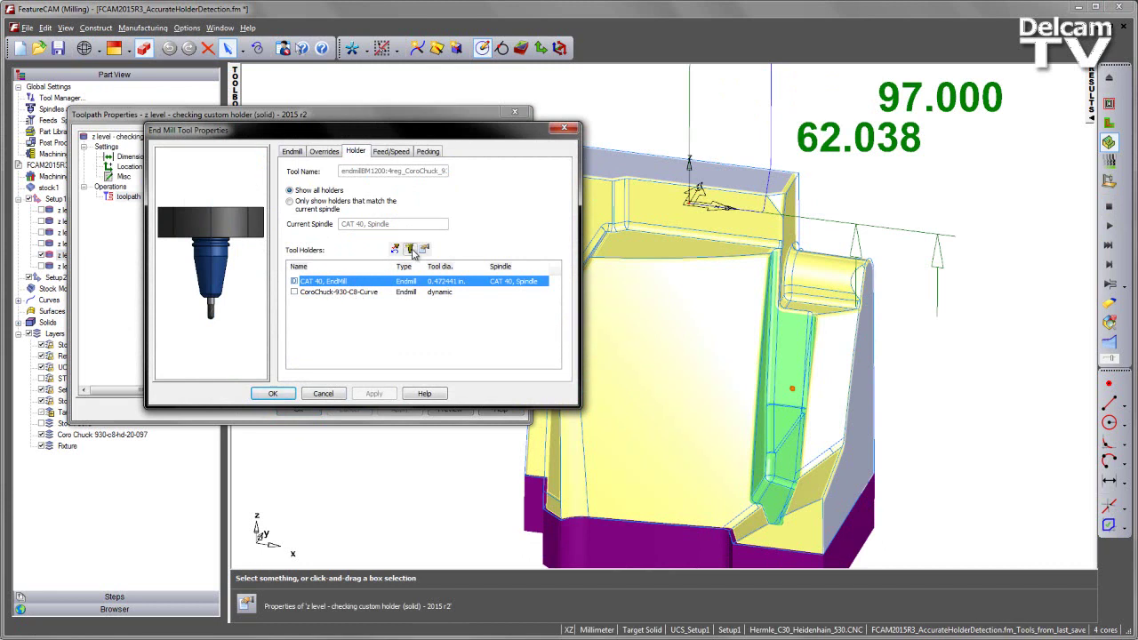
{"action": "left_click", "coordinate": [411, 249]}
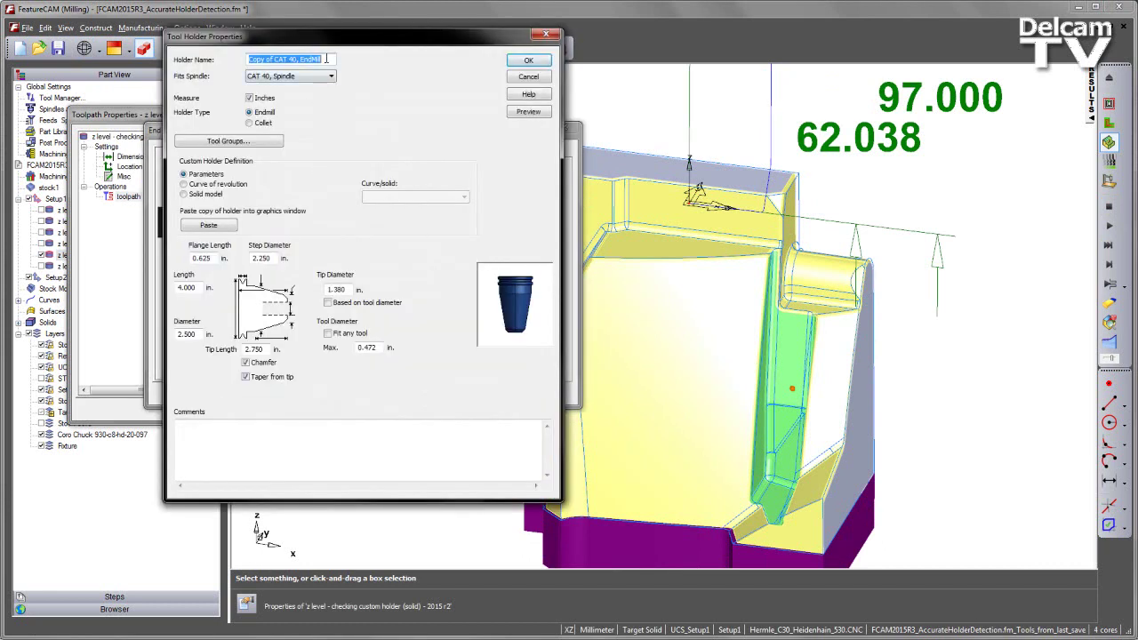
{"action": "key", "text": "ctrl+v"}
{"action": "left_click_drag", "start_coordinate": [328, 59], "coordinate": [297, 59]}
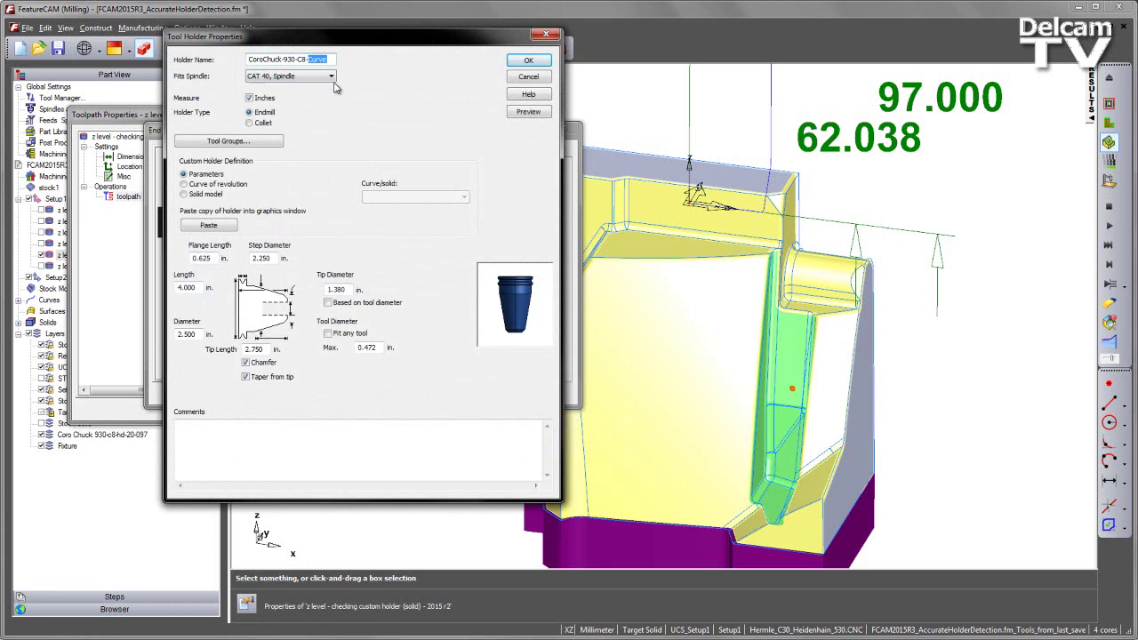
{"action": "type", "text": "Solid"}
{"action": "key", "text": "Tab"}
{"action": "key", "text": "Tab"}
{"action": "key", "text": "space"}
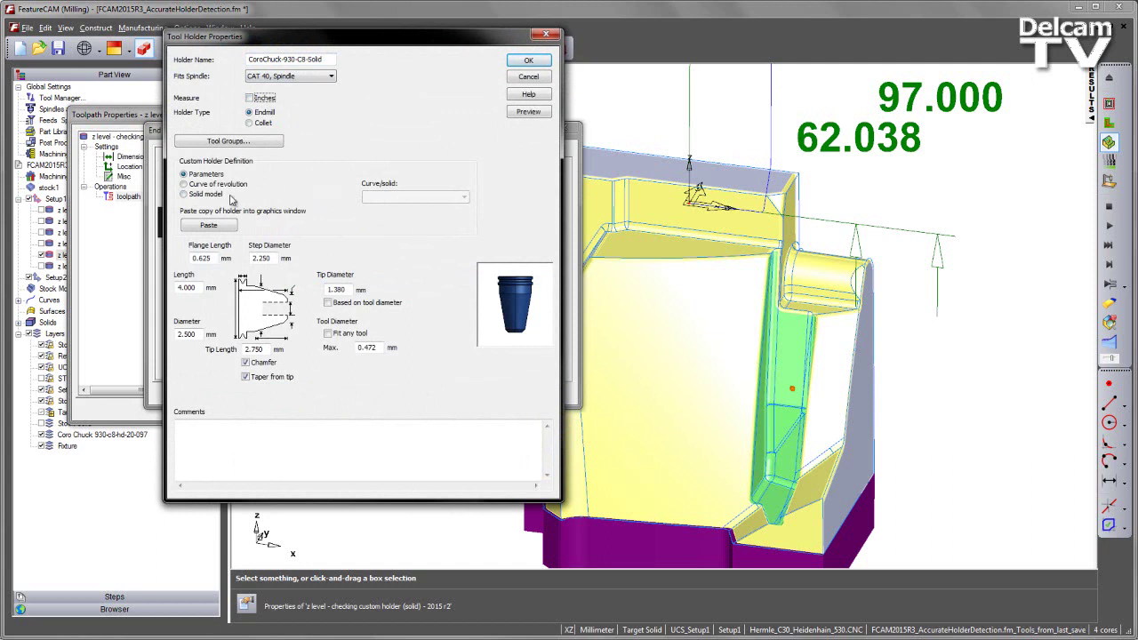
- Define the holder from the coro chuck 930-c8-hd-20-097 solid model with a length of 97 mm, fitting any tool
{"action": "left_click", "coordinate": [184, 194]}
{"action": "left_click", "coordinate": [414, 197]}
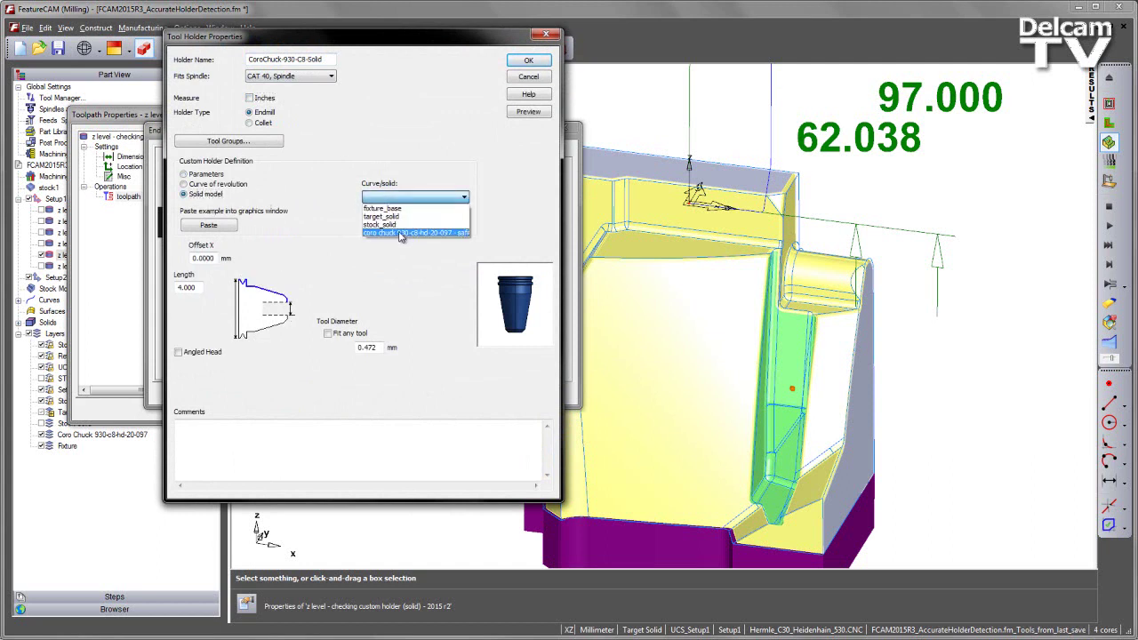
{"action": "left_click", "coordinate": [404, 233]}
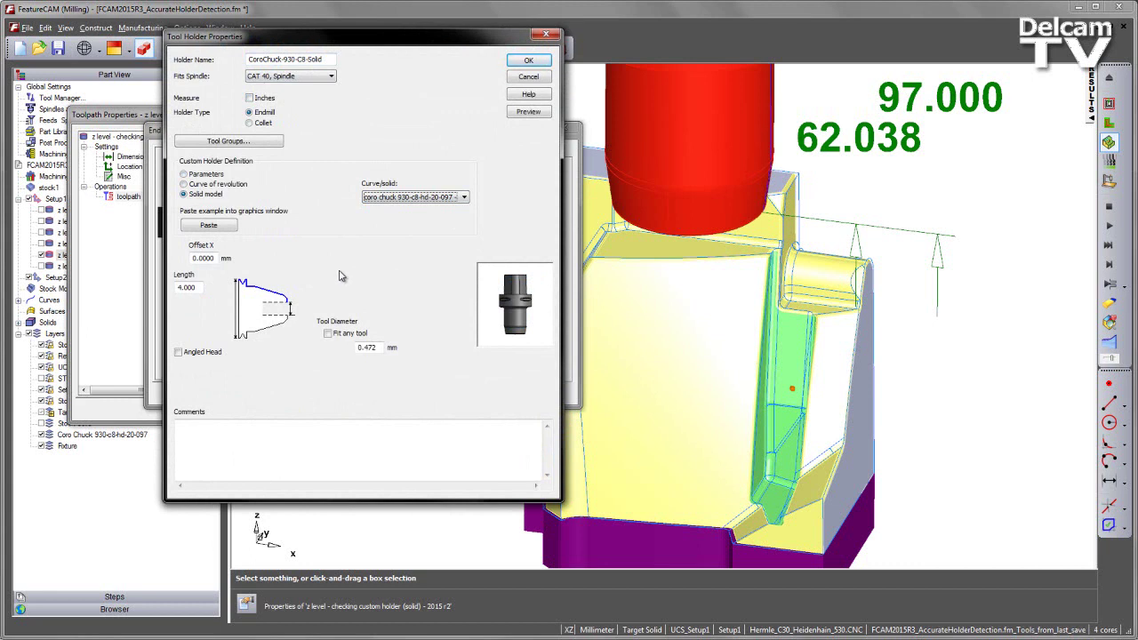
{"action": "double_click", "coordinate": [189, 287]}
{"action": "key", "text": "Tab"}
{"action": "left_click", "coordinate": [329, 335]}
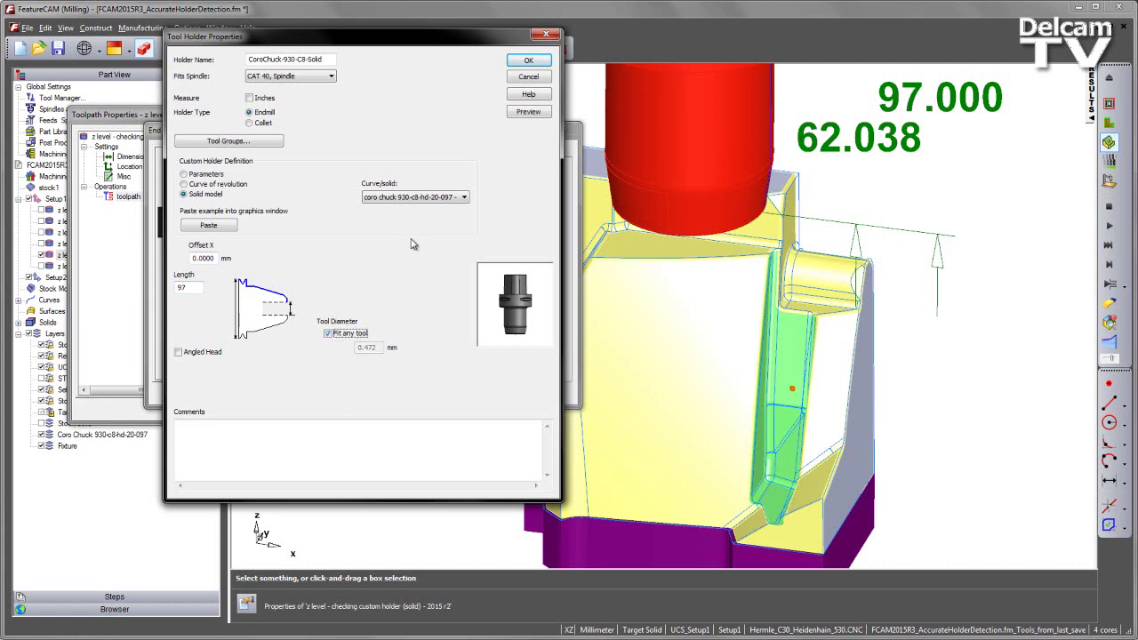
- Save the solid holder with the end mill, accept the toolpath properties, and hide the Coro Chuck 930-c8-hd-20-097 layer
{"action": "left_click", "coordinate": [532, 61]}
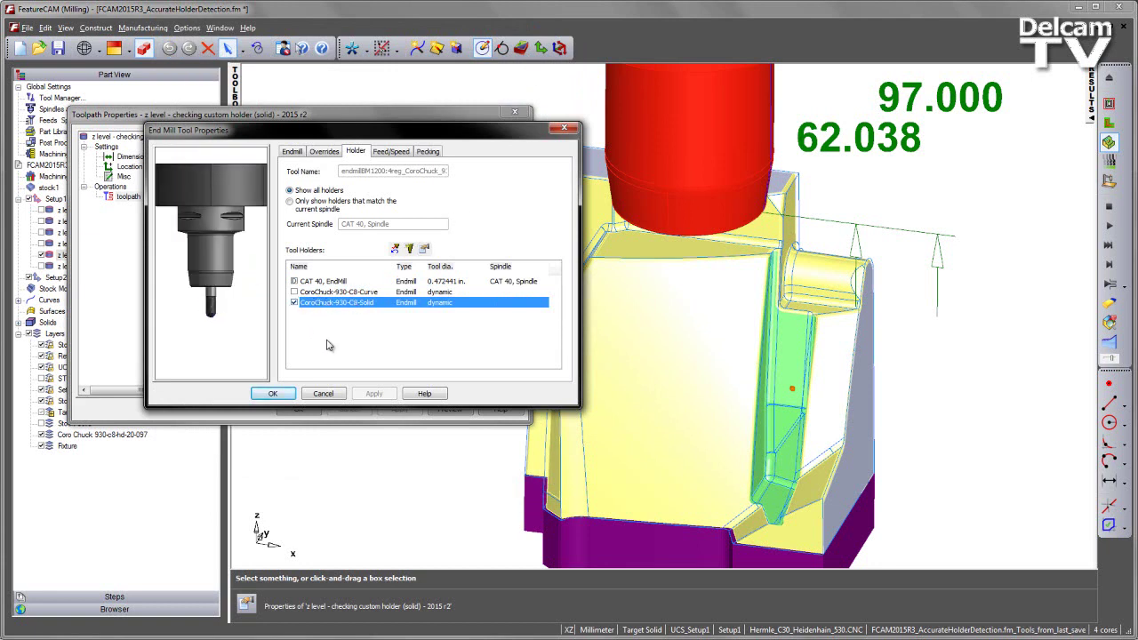
{"action": "left_click", "coordinate": [275, 394]}
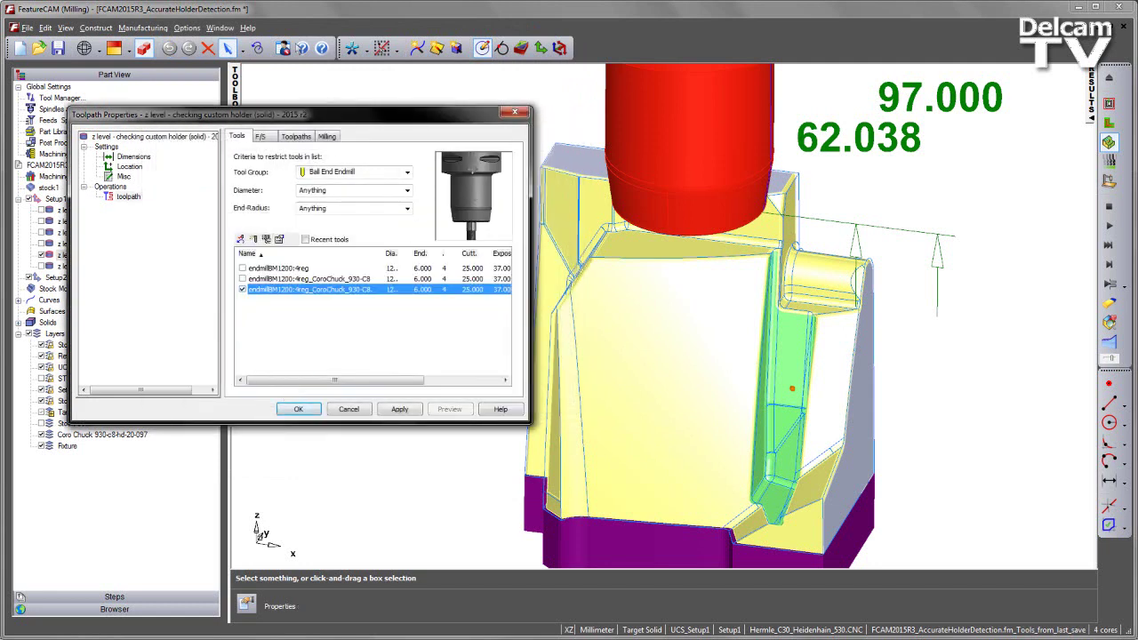
{"action": "left_click", "coordinate": [299, 409]}
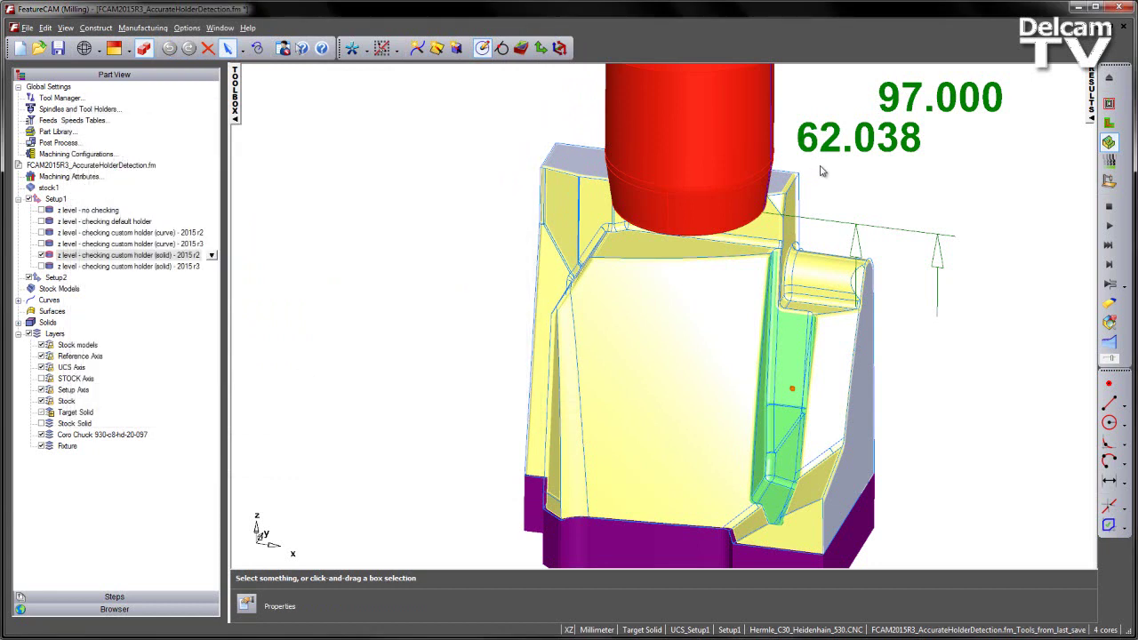
{"action": "left_click", "coordinate": [41, 435]}
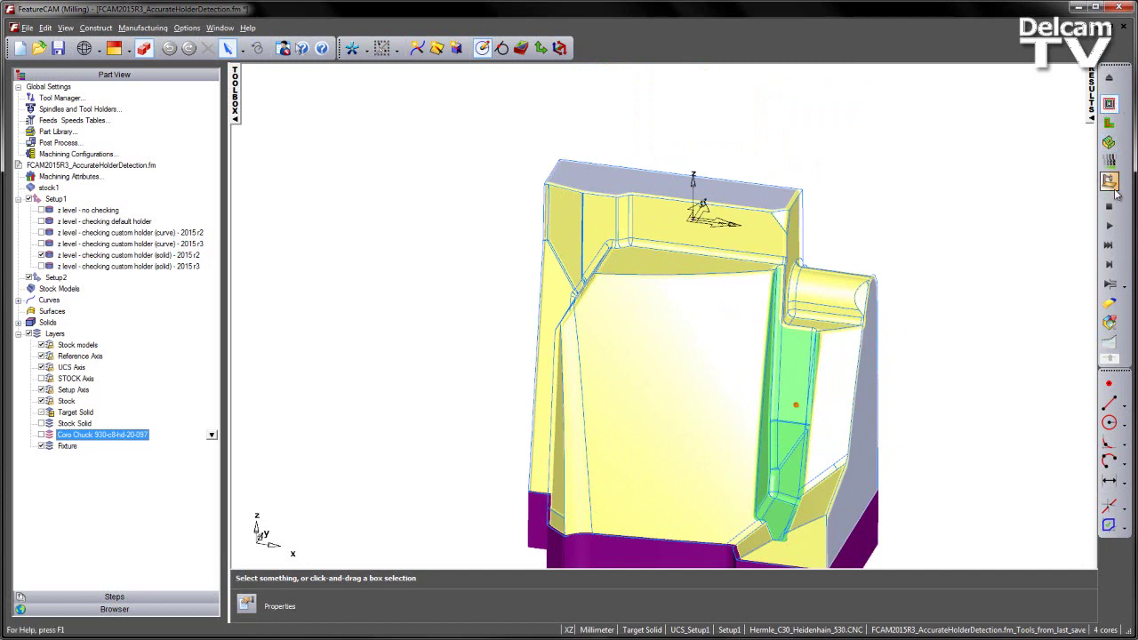
- Run the centerline simulation of the solid 2015 r2 toolpath, start its 3D simulation, and inspect the holder from several angles
{"action": "left_click", "coordinate": [1109, 225]}
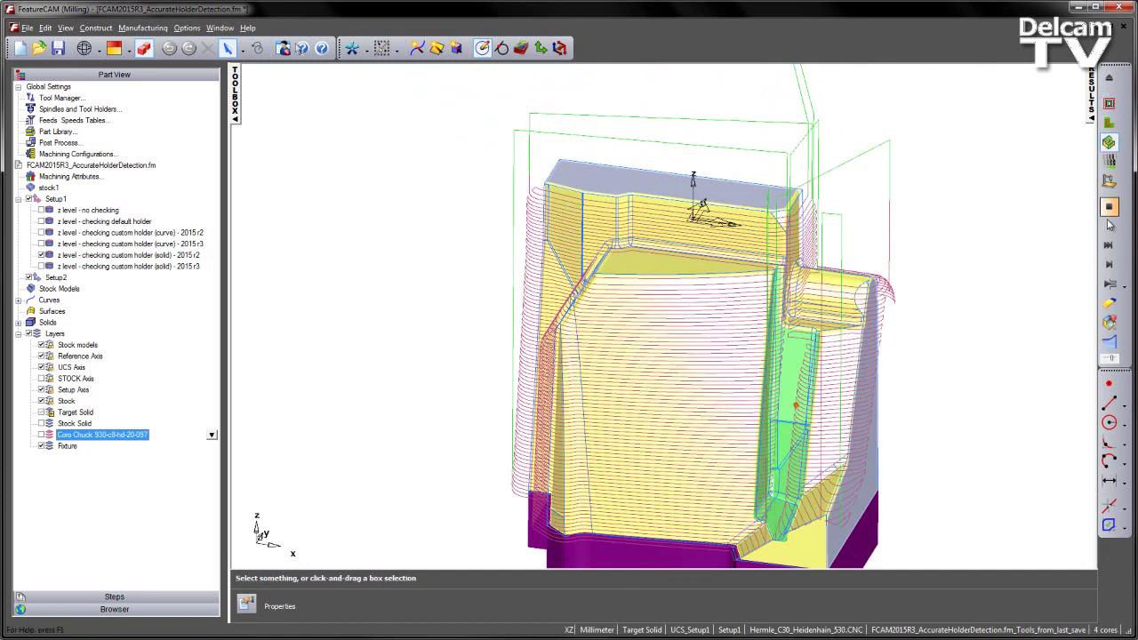
{"action": "left_click", "coordinate": [1109, 265]}
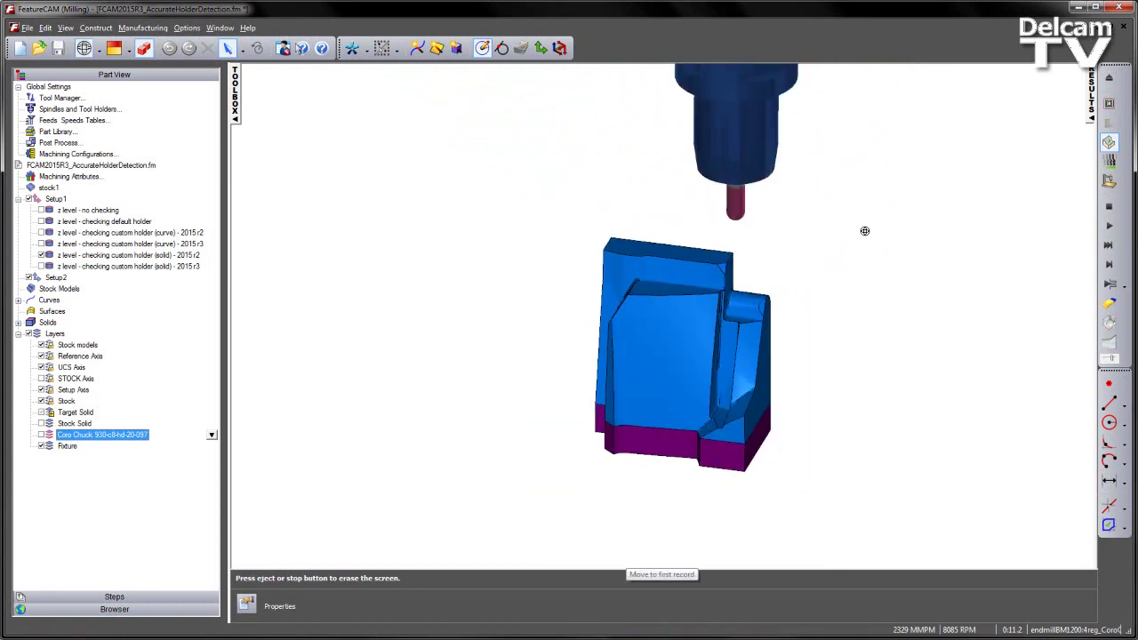
{"action": "left_click_drag", "start_coordinate": [864, 230], "coordinate": [692, 218]}
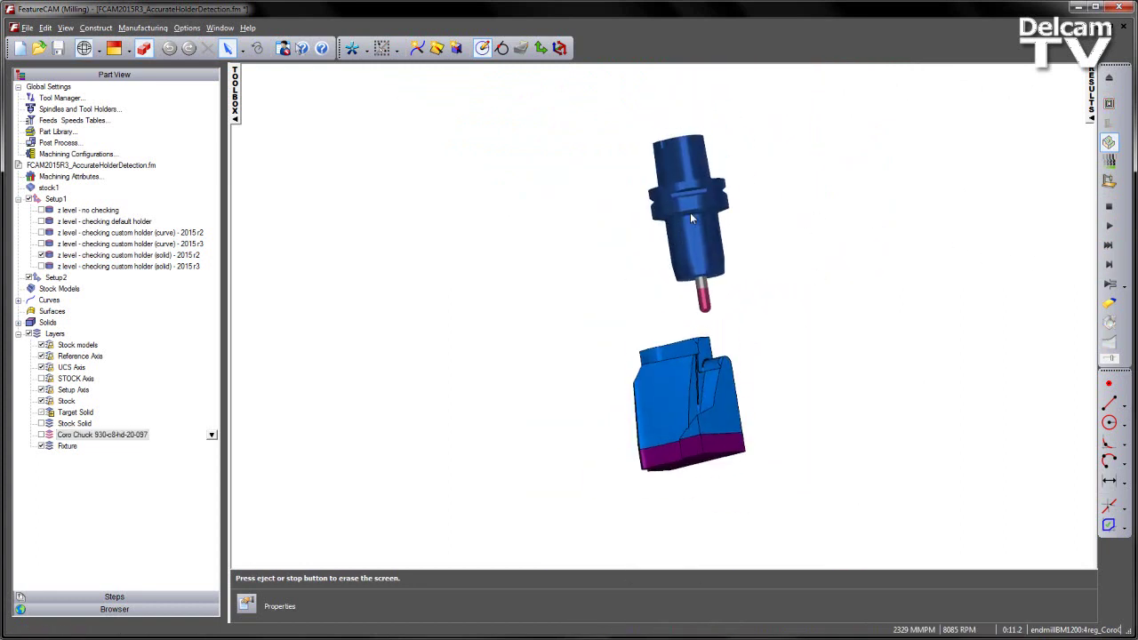
{"action": "scroll", "coordinate": [709, 149], "scroll_direction": "up", "scroll_amount": 2}
{"action": "left_click_drag", "start_coordinate": [654, 130], "coordinate": [1042, 250]}
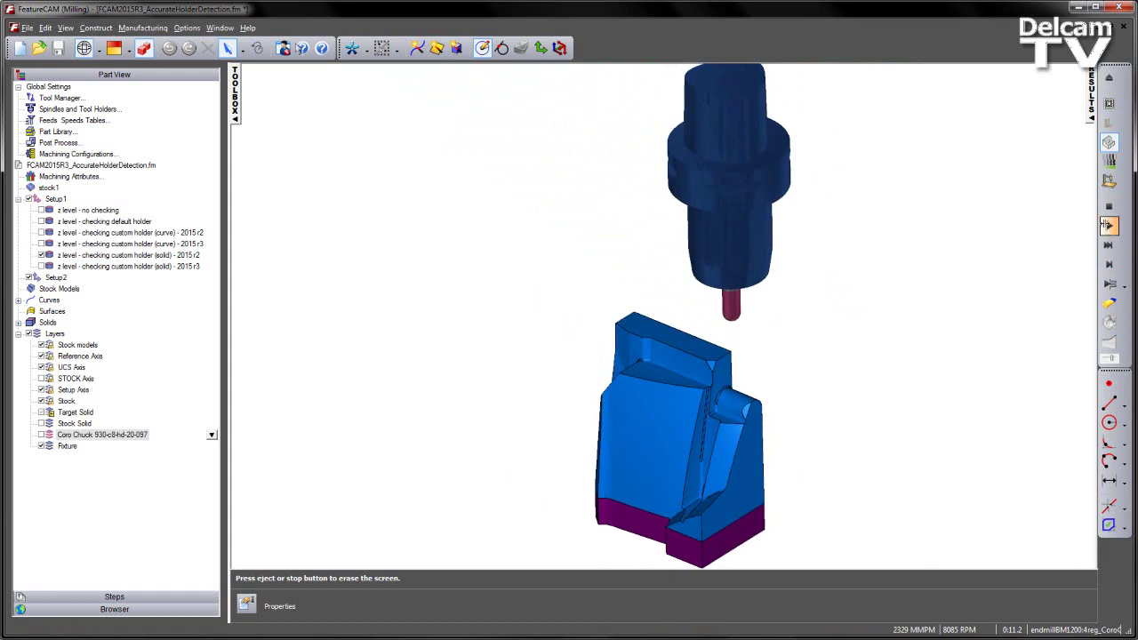
{"action": "scroll", "coordinate": [964, 222], "scroll_direction": "up", "scroll_amount": 3}
{"action": "scroll", "coordinate": [1087, 208], "scroll_direction": "down", "scroll_amount": 1}
- Play the solid 2015 r2 3D simulation to check the holder for gouges, and stop it
{"action": "left_click", "coordinate": [1109, 226]}
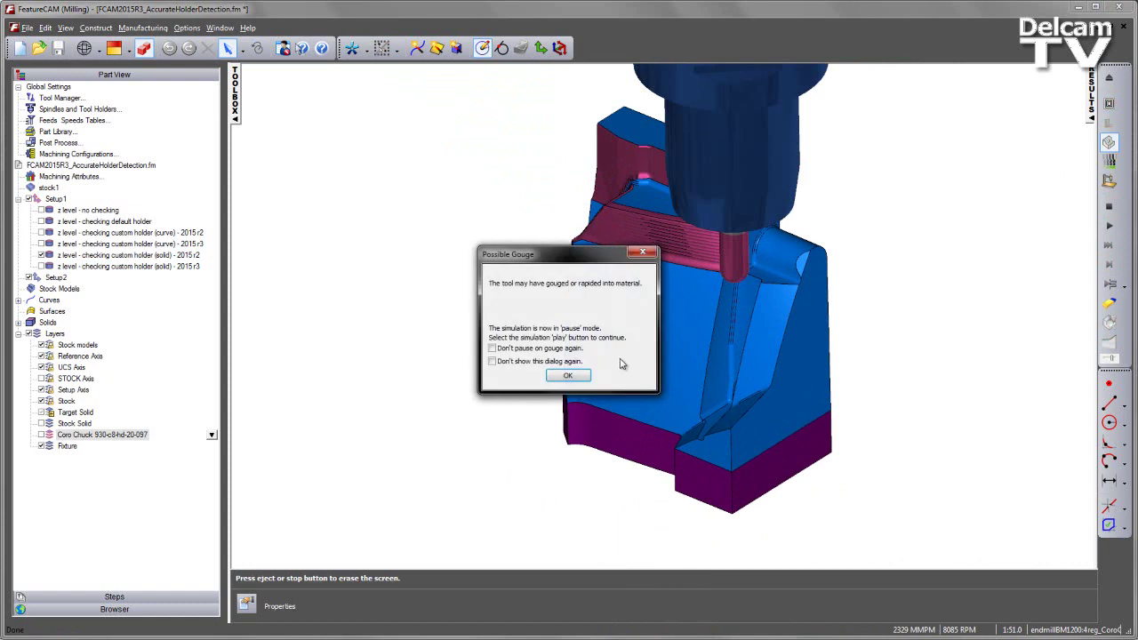
{"action": "left_click", "coordinate": [567, 376]}
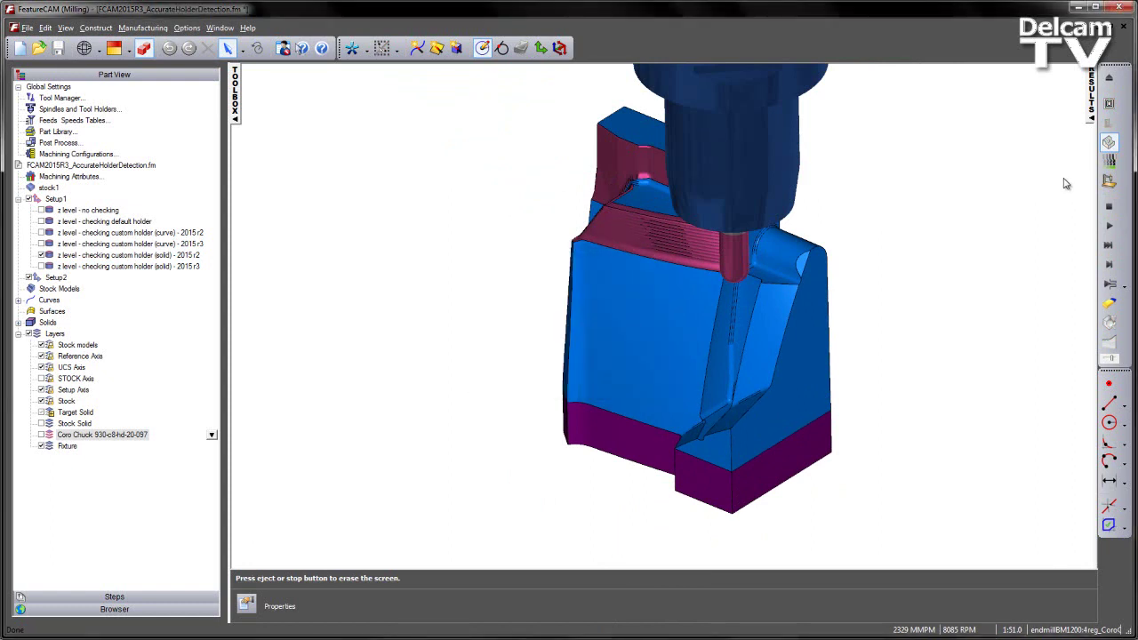
{"action": "left_click", "coordinate": [1109, 206]}
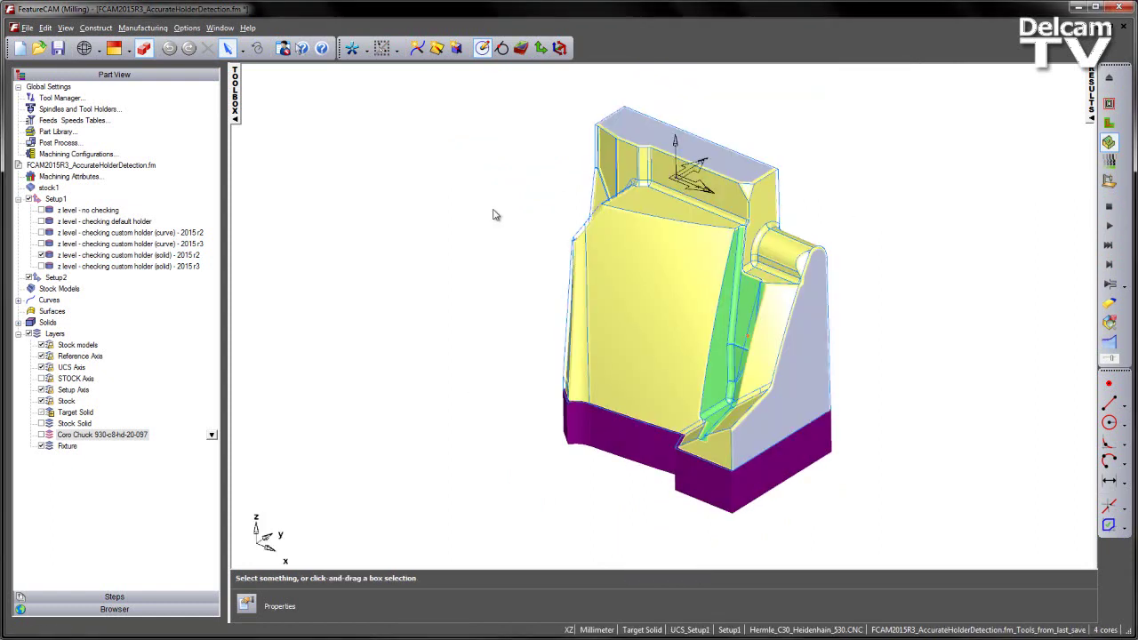
- Activate the solid 2015 r3 feature in place of solid 2015 r2 and review its z level strategy and finish1 tool
{"action": "left_click", "coordinate": [41, 266]}
{"action": "left_click", "coordinate": [133, 266]}
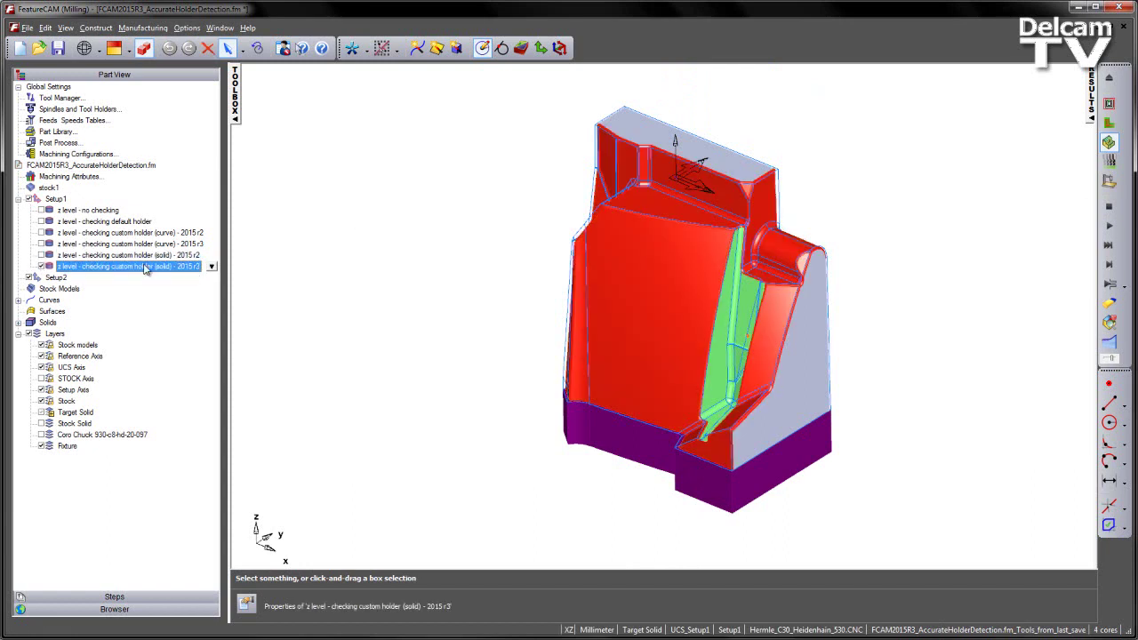
{"action": "double_click", "coordinate": [147, 266]}
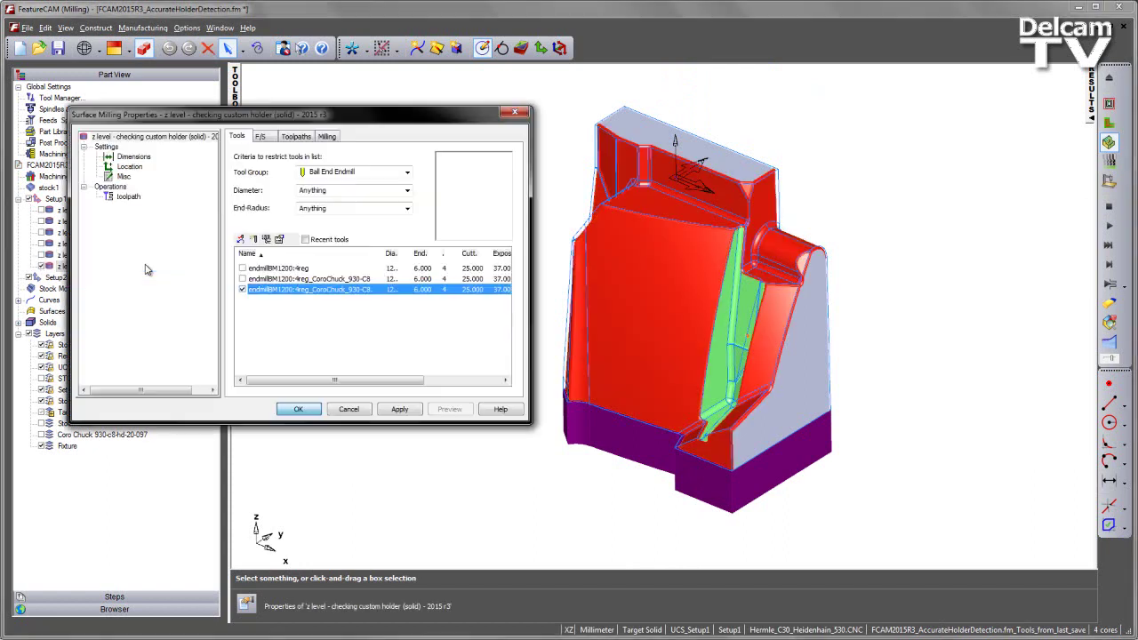
{"action": "left_click", "coordinate": [126, 207]}
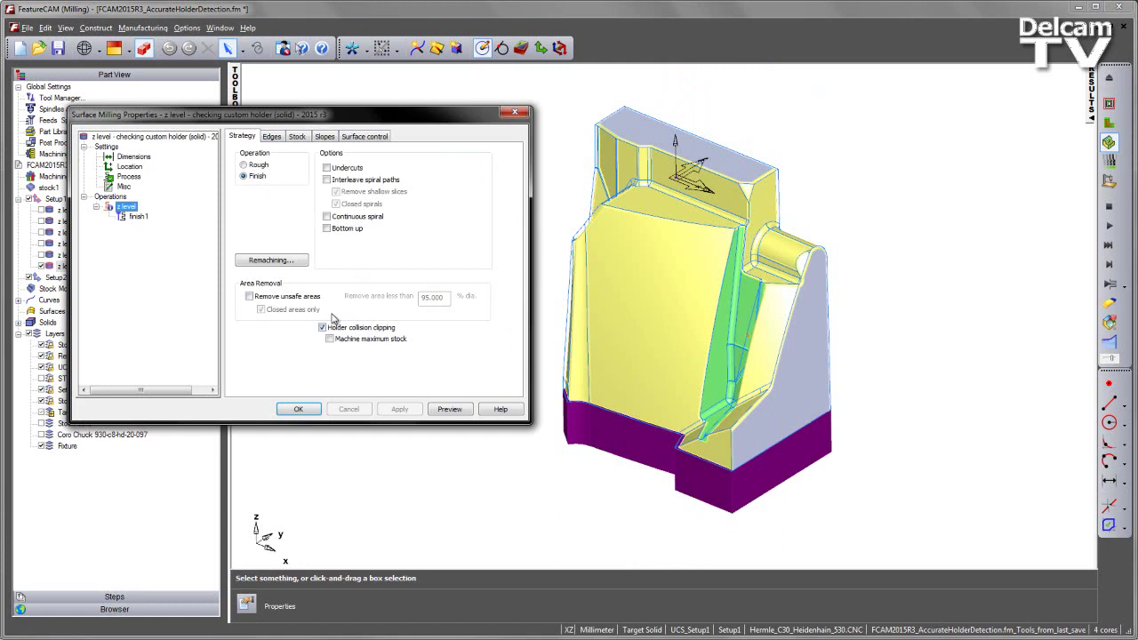
{"action": "left_click", "coordinate": [138, 216]}
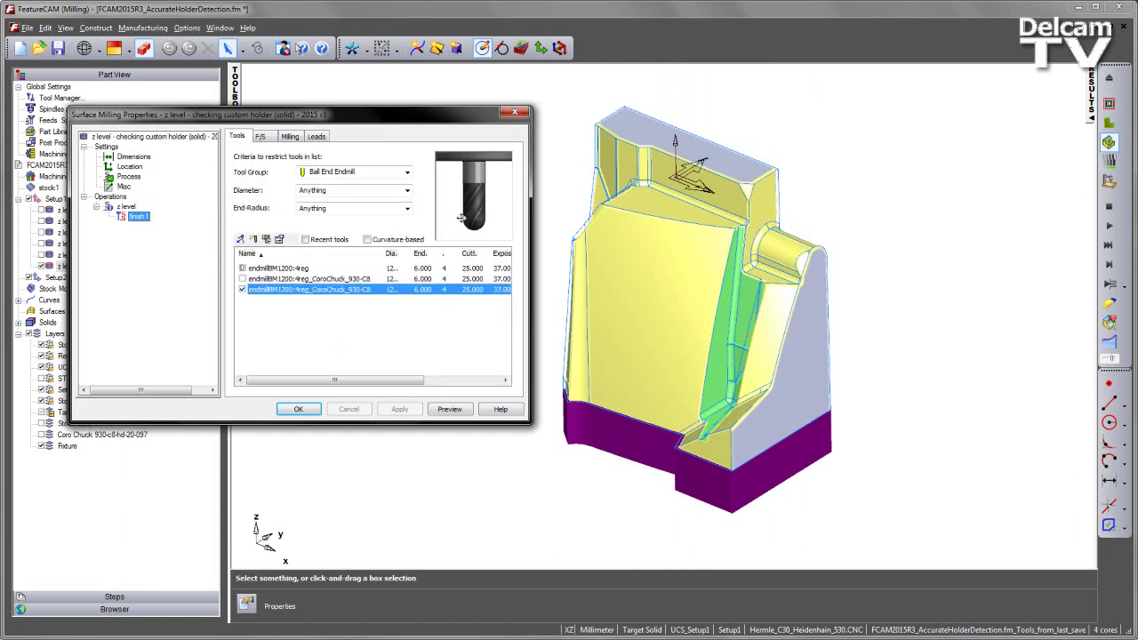
{"action": "left_click", "coordinate": [299, 409]}
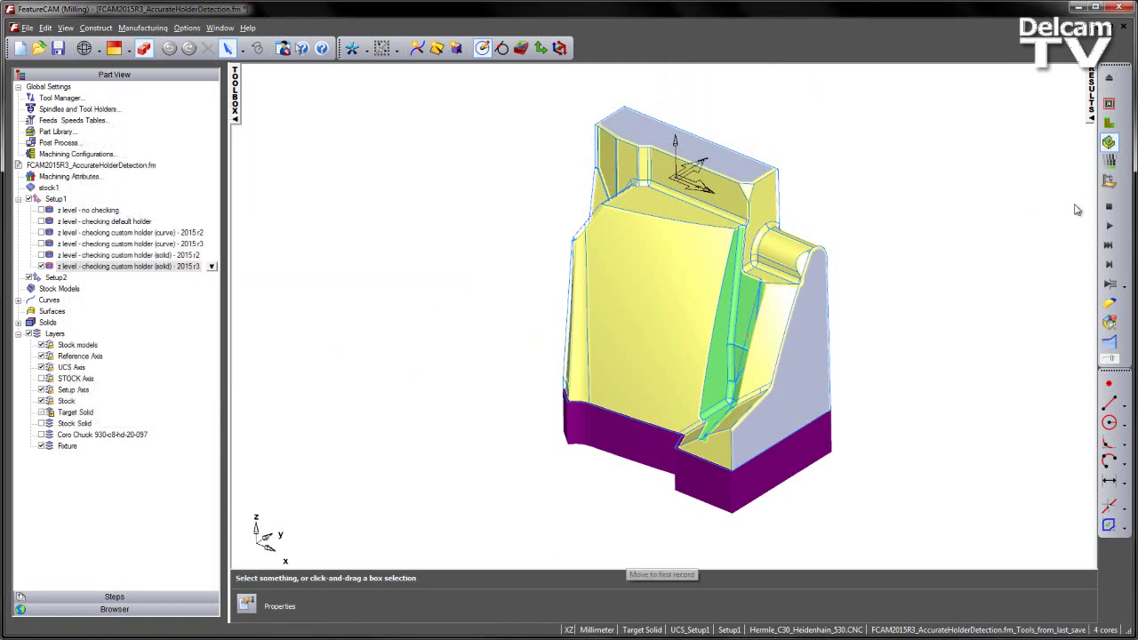
- Run the centerline and 3D simulations of the solid 2015 r3 toolpath and examine the machined areas
{"action": "left_click", "coordinate": [1109, 226]}
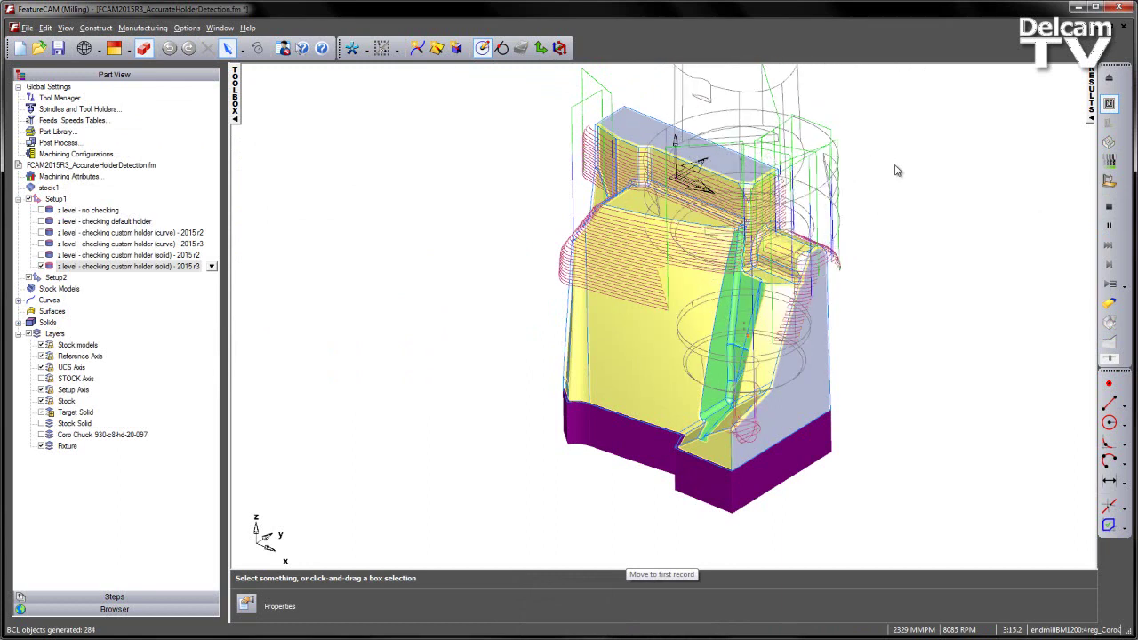
{"action": "left_click", "coordinate": [1109, 142]}
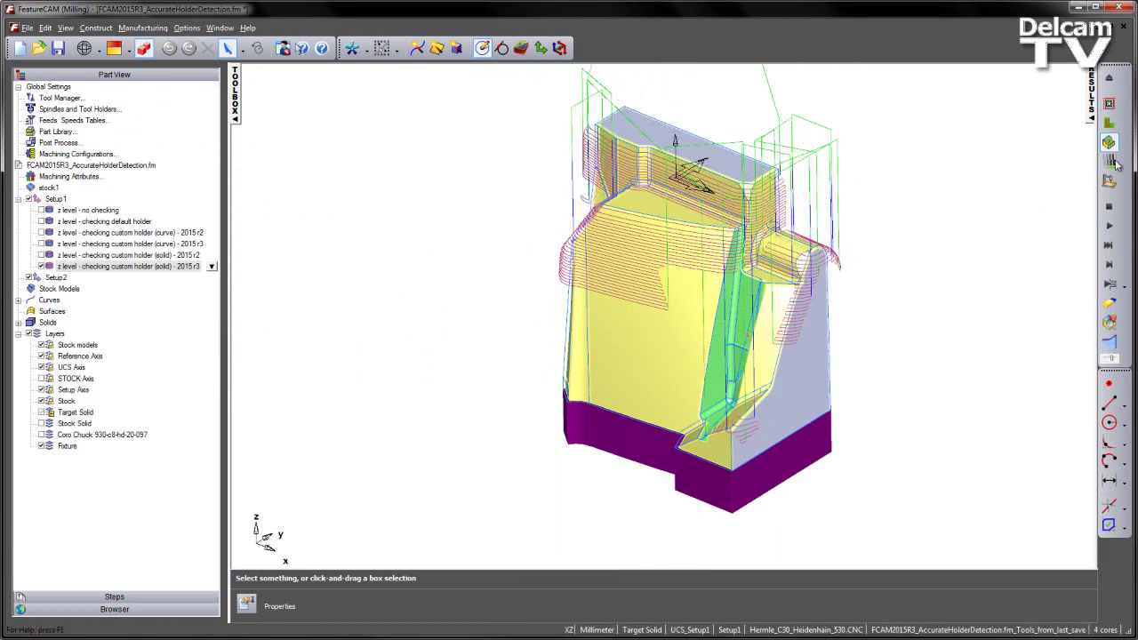
{"action": "left_click", "coordinate": [1109, 225]}
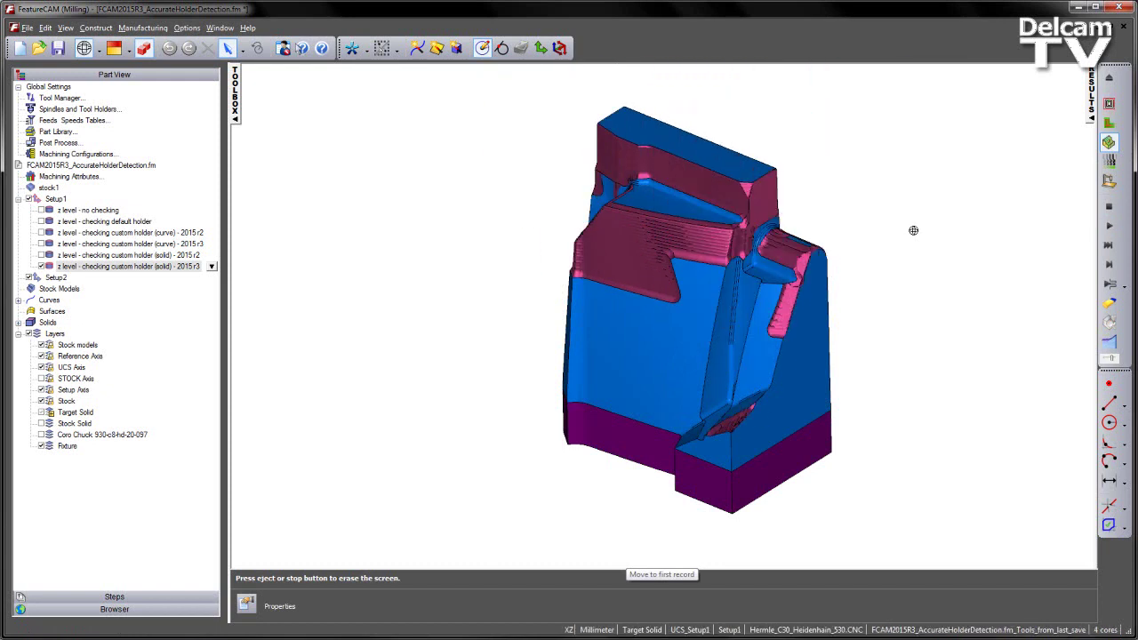
{"action": "middle_click_drag", "start_coordinate": [914, 230], "coordinate": [897, 237]}
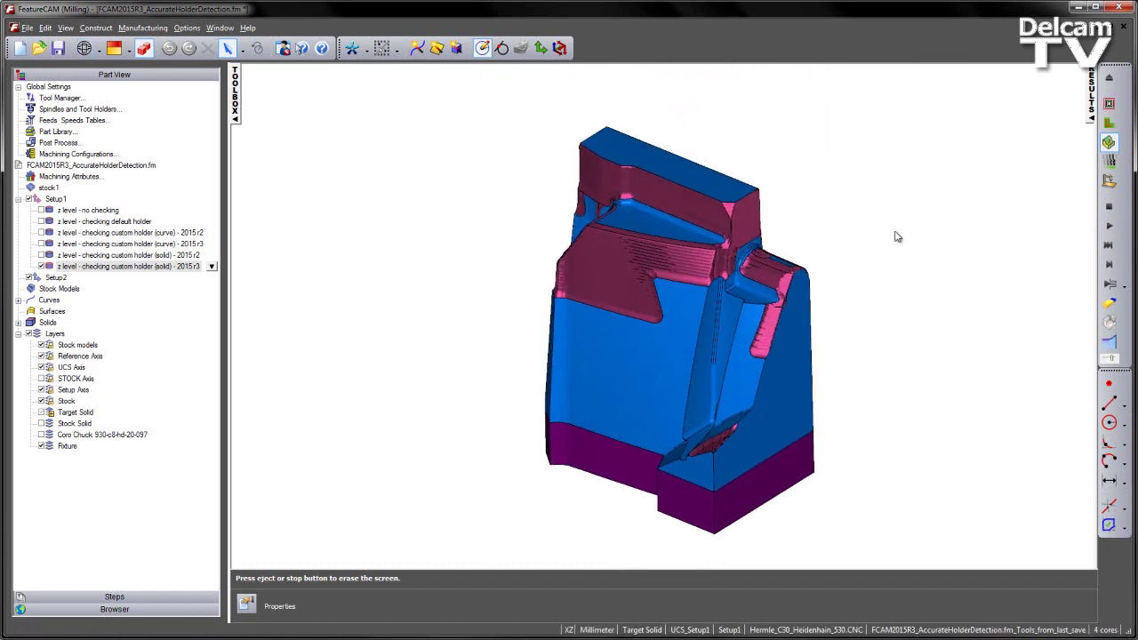